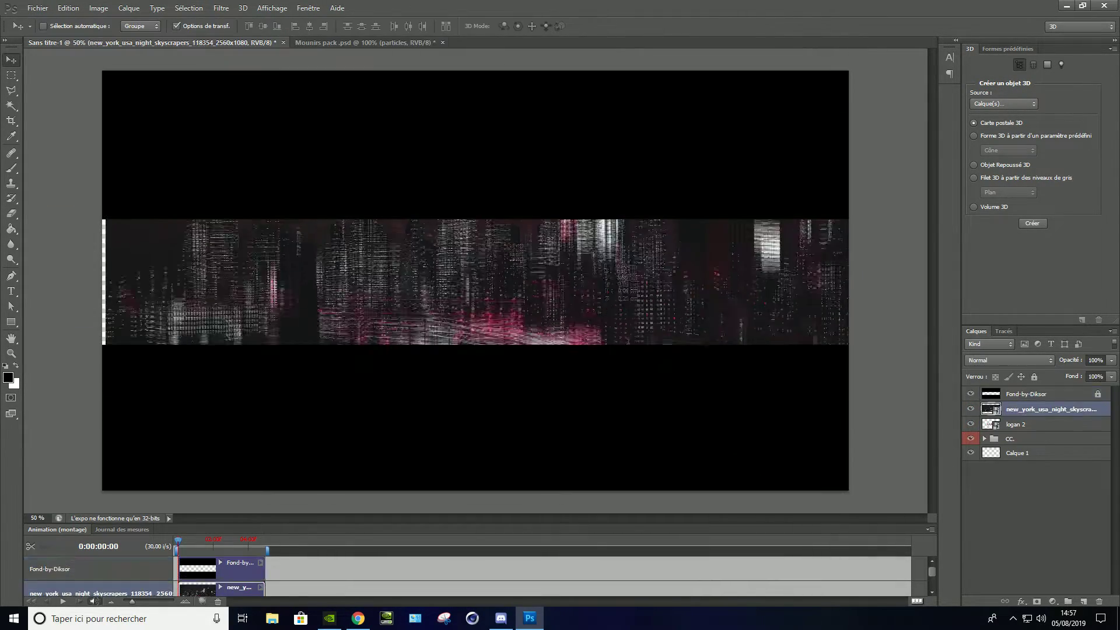
- Drag the New York night-city photo layer to the bottom of the stack, under LOGAN
drag(1050, 409, 1028, 444)
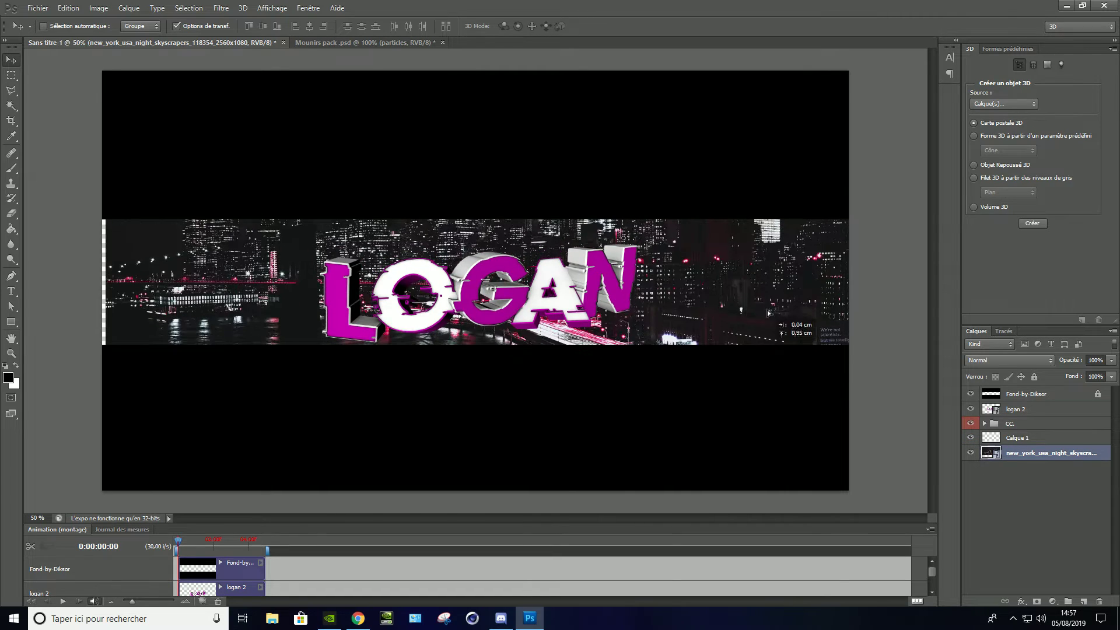
click(985, 424)
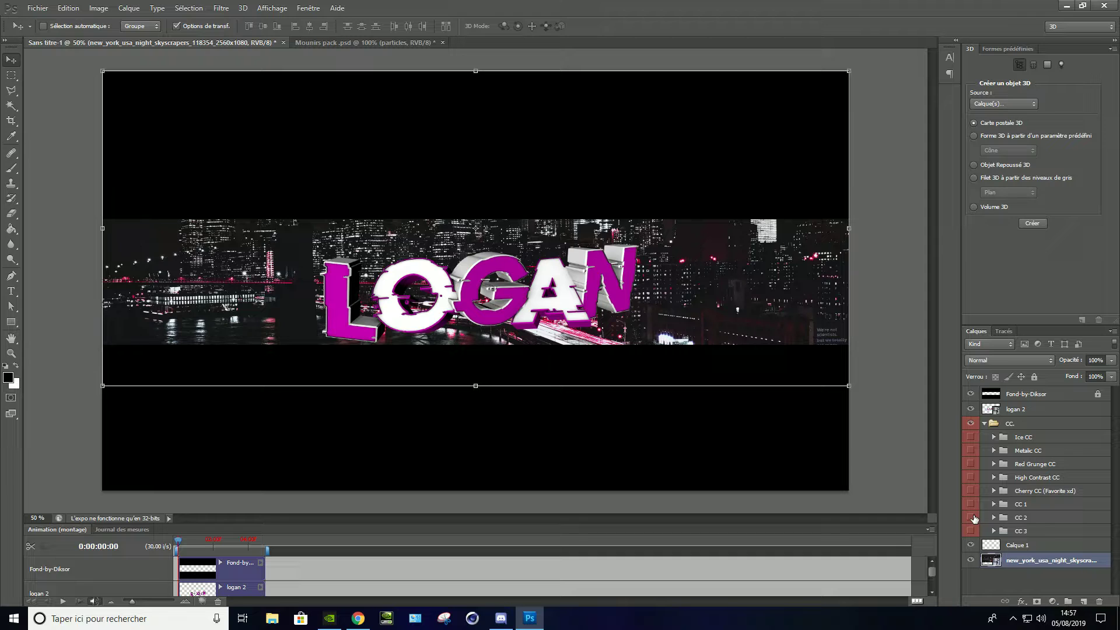
- Duplicate the CC pack group from Mounirs pack.psd into the Sans titre-1 banner
click(985, 423)
click(366, 43)
scroll(992, 528, down, 2)
click(1026, 485)
right_click(1027, 485)
click(1021, 219)
click(614, 235)
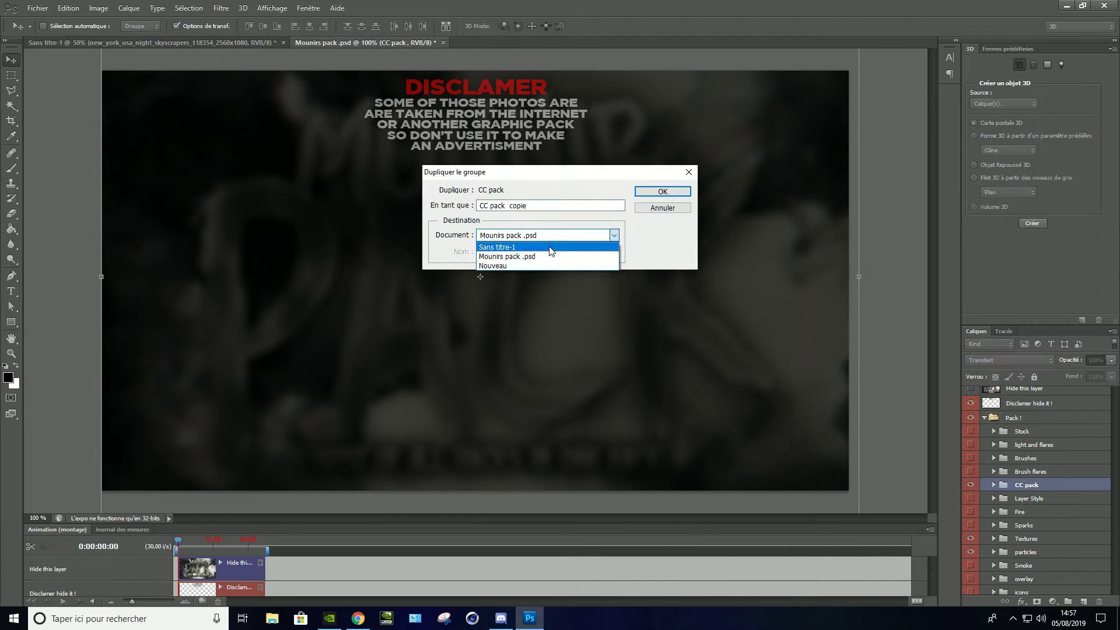
click(551, 247)
key(Return)
- Duplicate the purple glow layer from the light and flares group into the banner
click(991, 433)
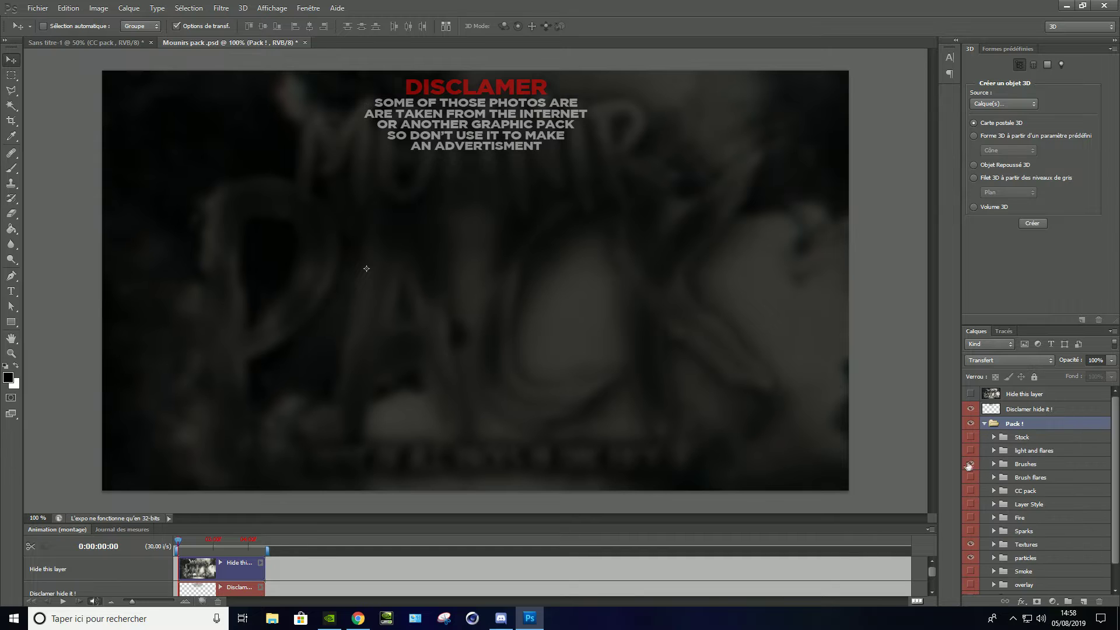
click(970, 464)
click(970, 464)
scroll(971, 443, down, 1)
click(993, 426)
right_click(1033, 439)
click(1005, 78)
click(545, 300)
click(545, 319)
click(660, 187)
- Preview the blue lightning and other flare layers, hide them, and return to the banner
click(970, 439)
click(970, 485)
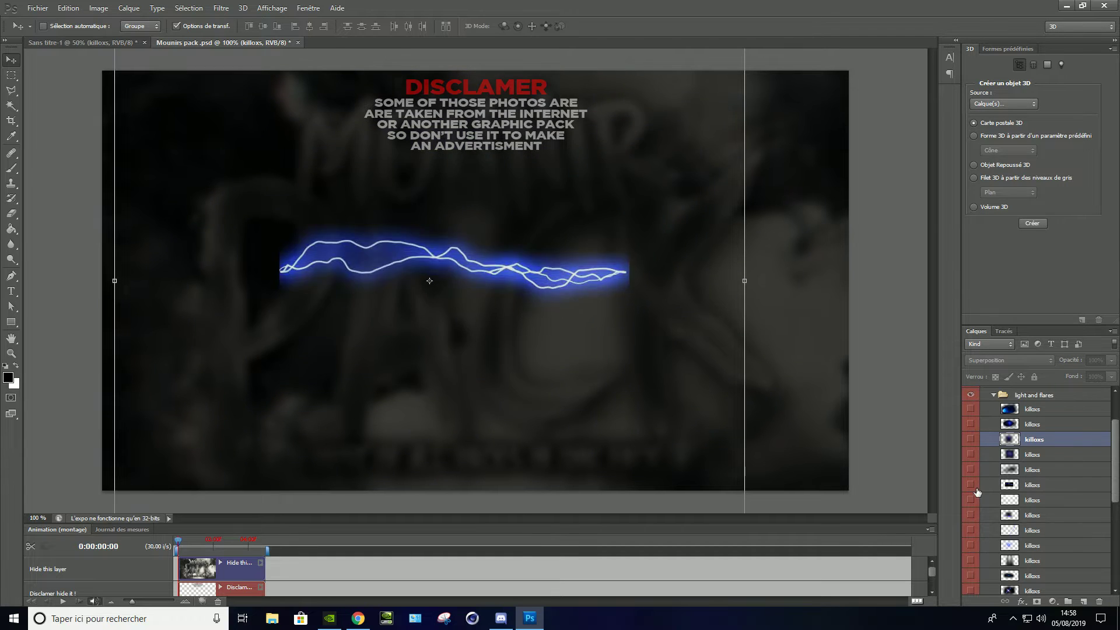
click(970, 515)
scroll(998, 408, up, 1)
click(997, 395)
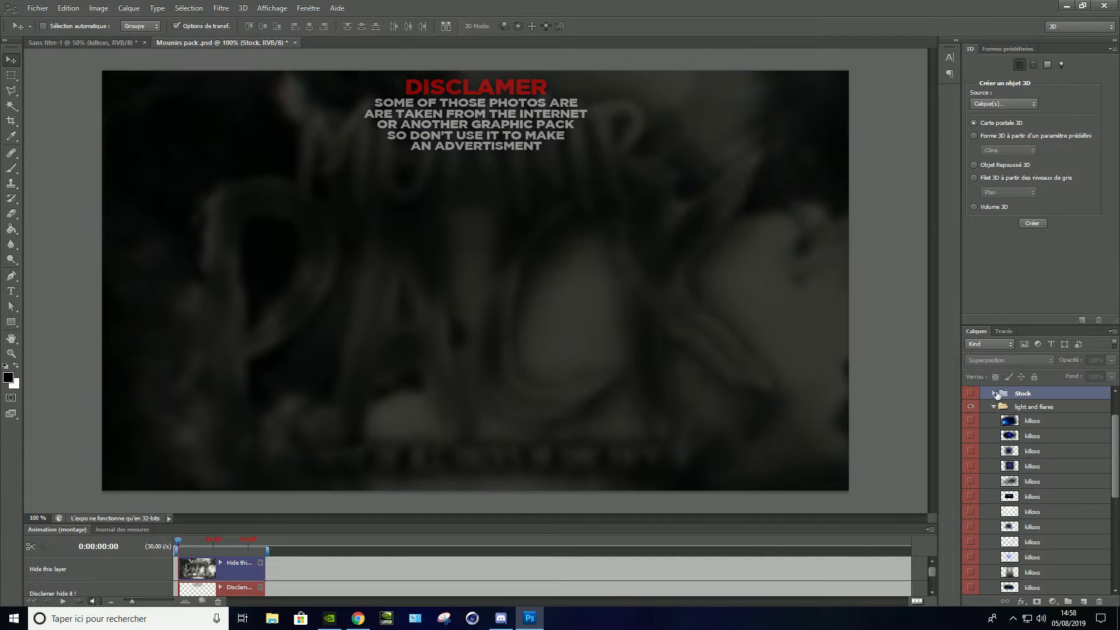
key(ctrl+Tab)
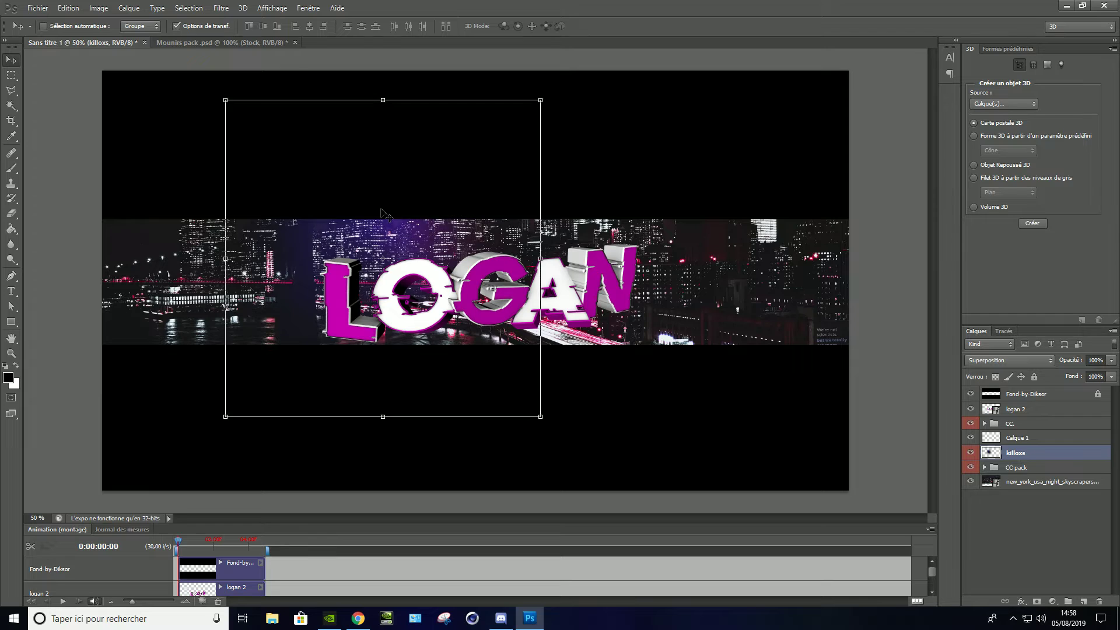
- Alt-drag glow copies across both sides of the banner, then merge them into one layer
drag(382, 213, 618, 206)
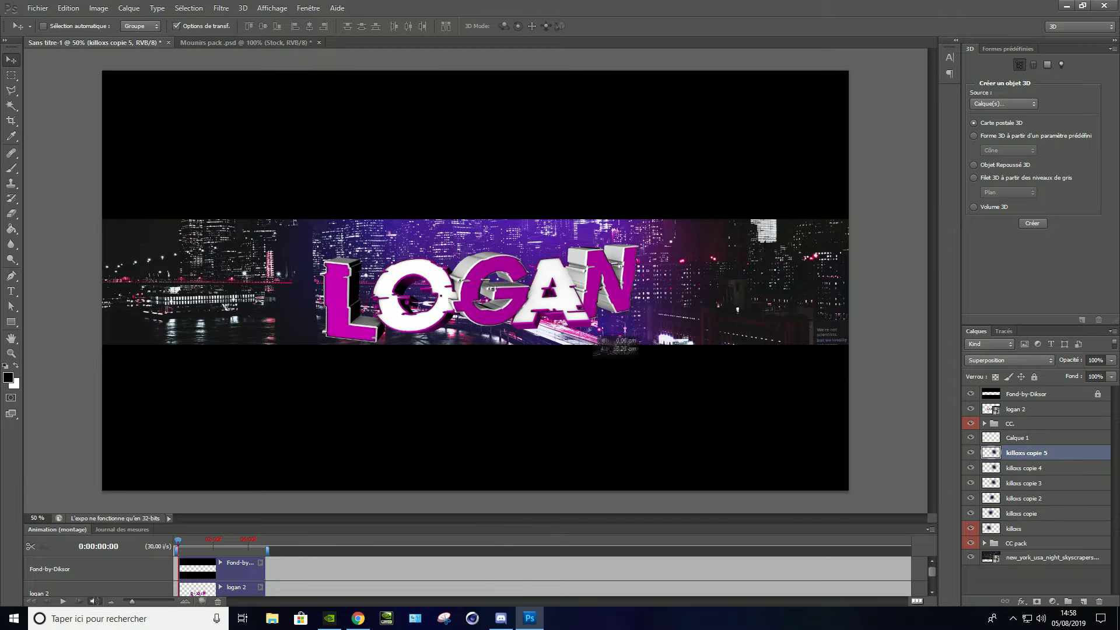
drag(532, 339, 352, 339)
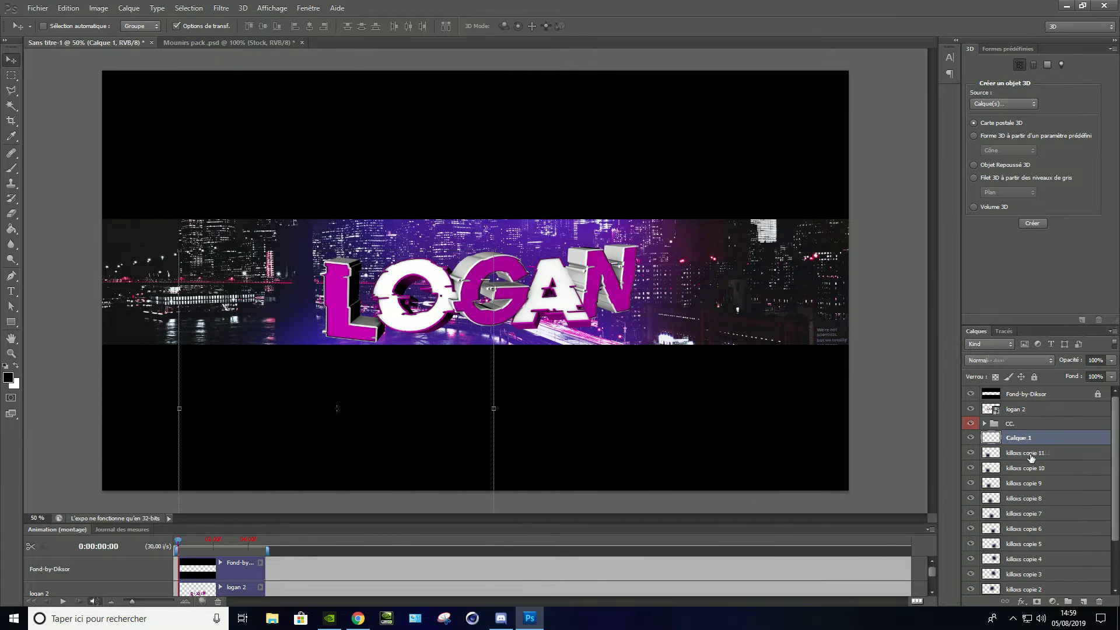
click(1031, 458)
scroll(1026, 461, down, 2)
shift+click(1016, 559)
right_click(1018, 424)
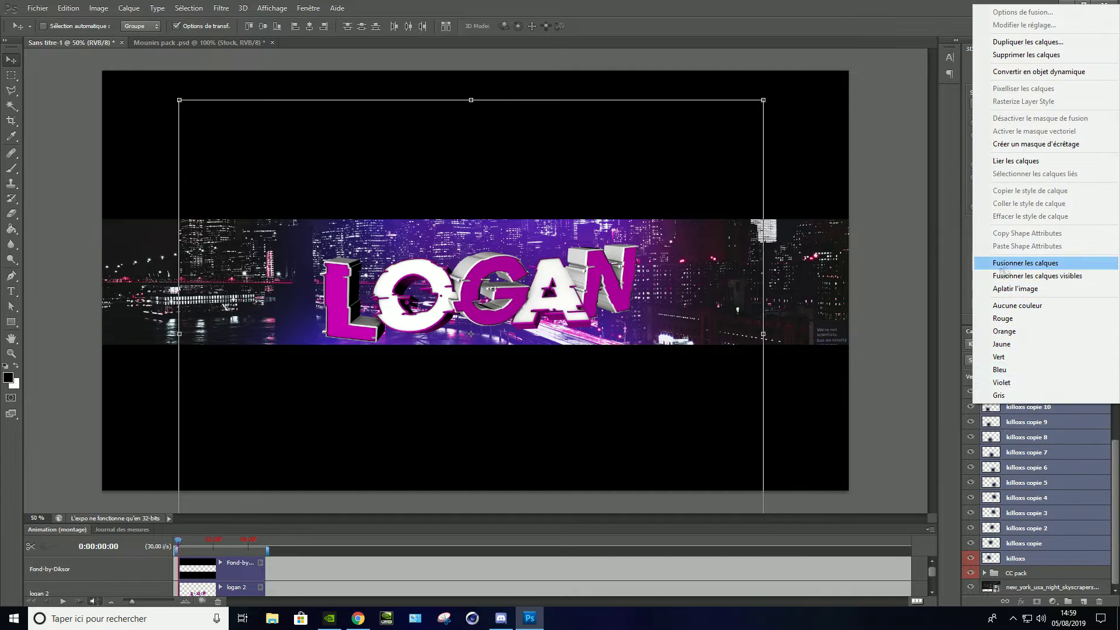
click(1026, 276)
- Move logan 2 above the merged glow, then undo back to the separate glow copies
mouse_move(1015, 409)
mouse_down()
mouse_move(1018, 460)
mouse_move(1022, 432)
mouse_up()
click(1027, 453)
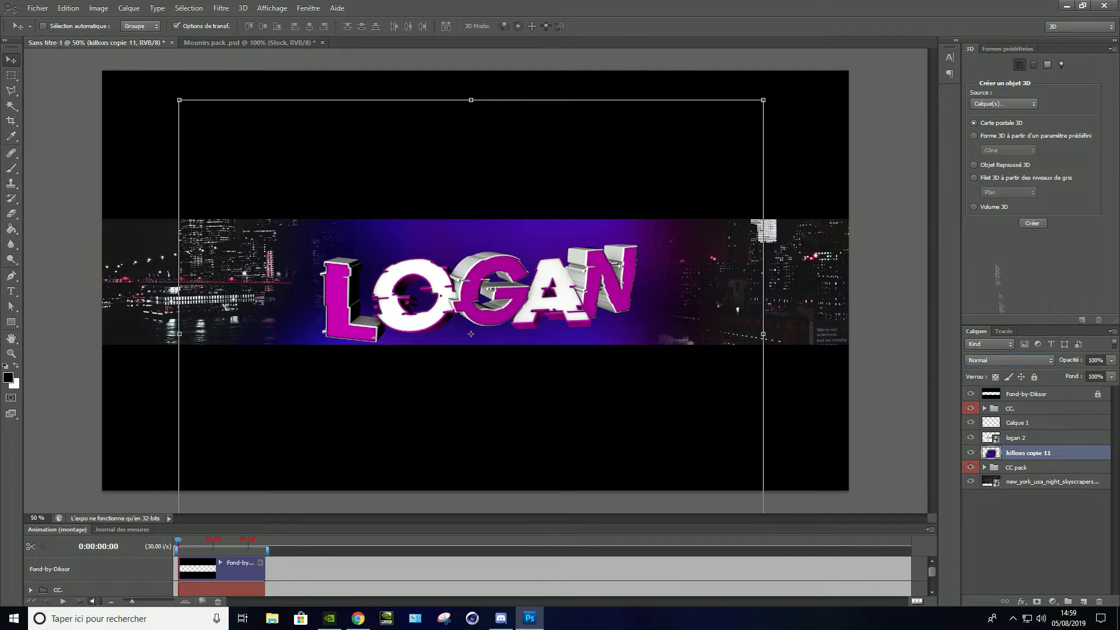
key(ctrl+alt+z)
key(ctrl+alt+z)
click(69, 8)
click(88, 28)
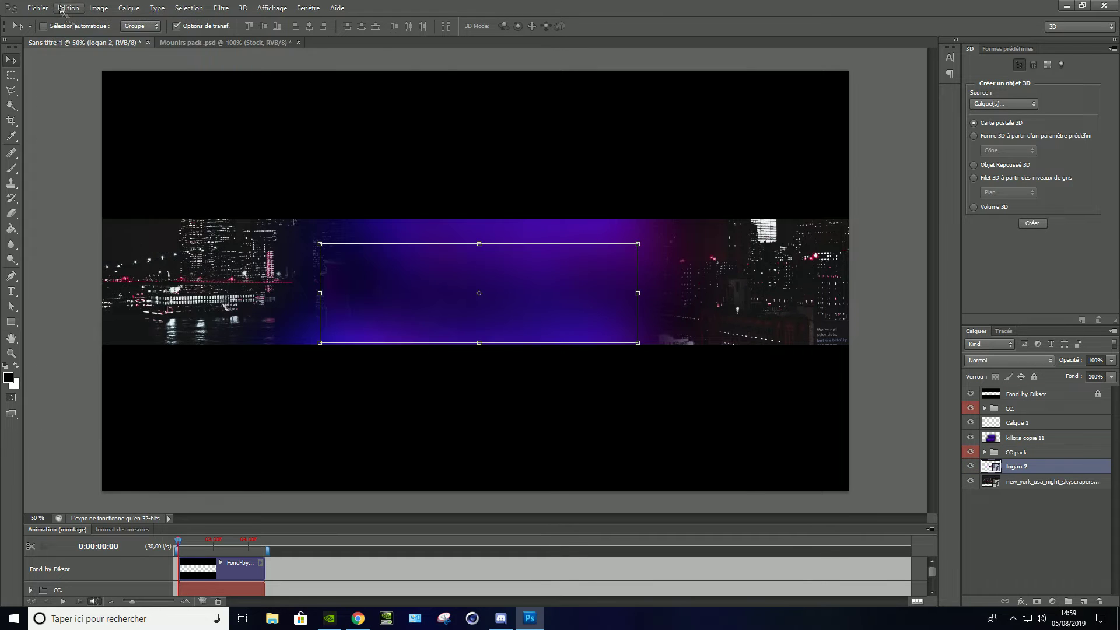
click(68, 8)
click(87, 28)
click(68, 8)
click(87, 28)
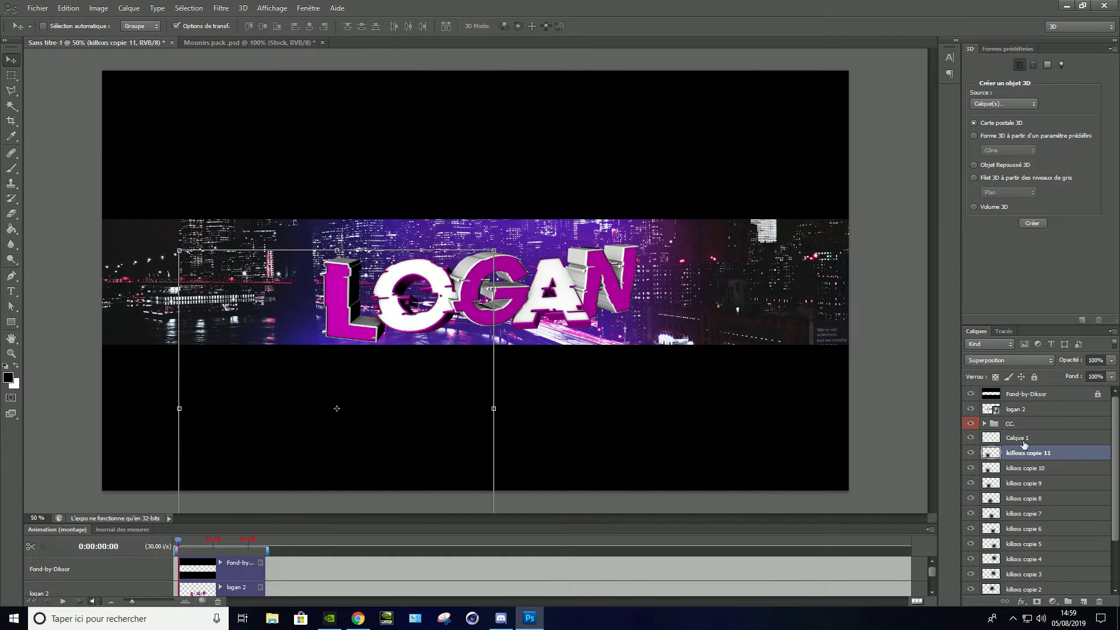
scroll(1023, 445, down, 1)
click(984, 409)
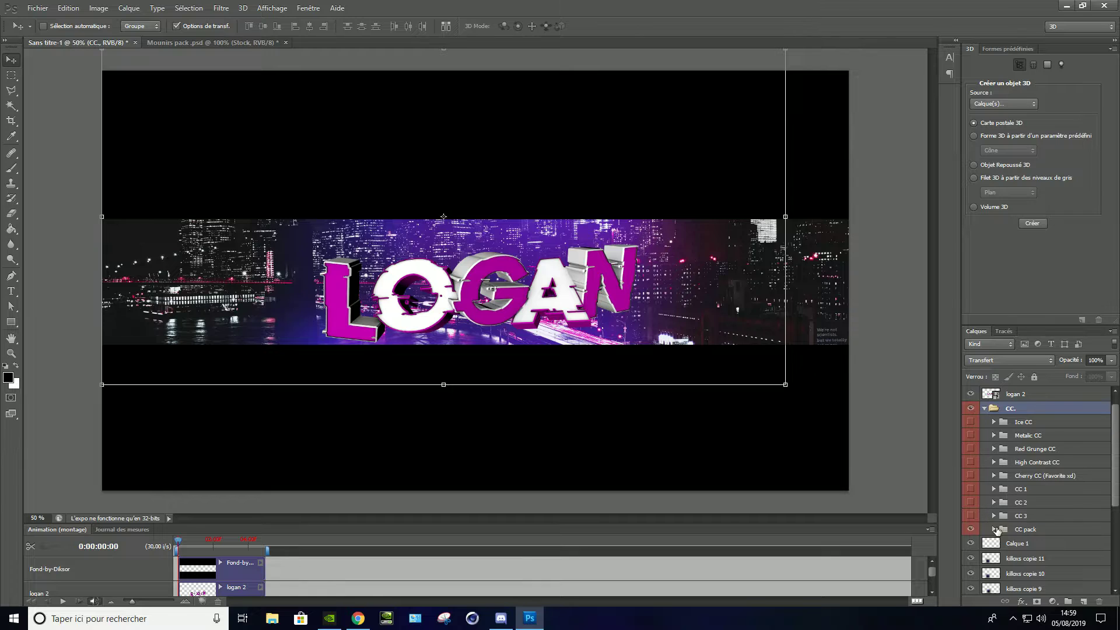
- Expand the CC pack group to inspect its layers, then switch to Mounirs pack.psd
click(994, 529)
scroll(992, 466, down, 5)
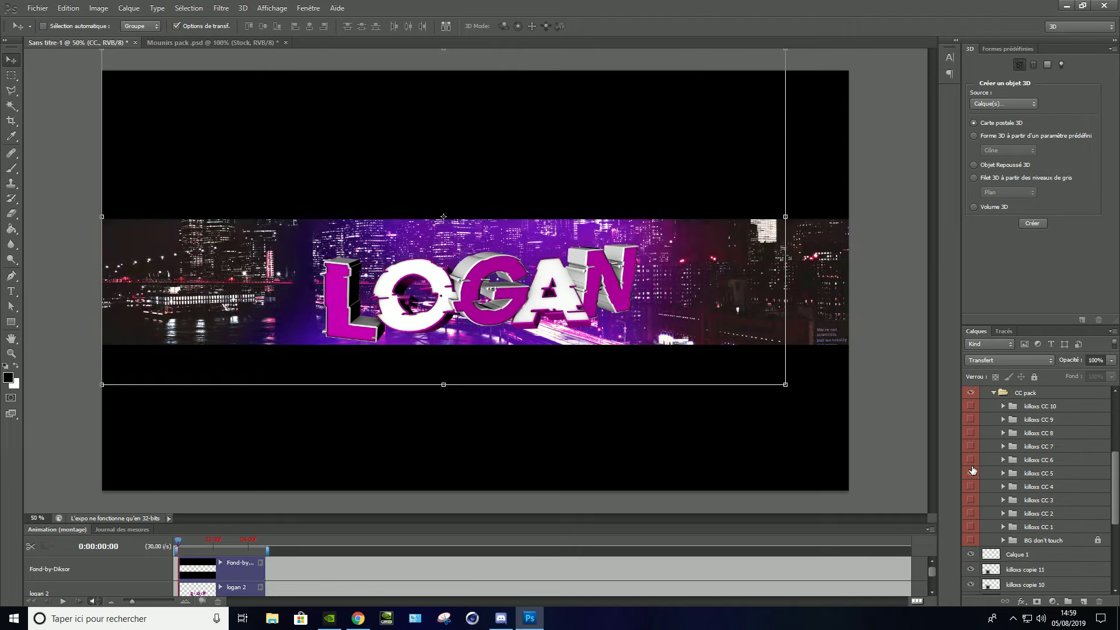
scroll(972, 470, down, 1)
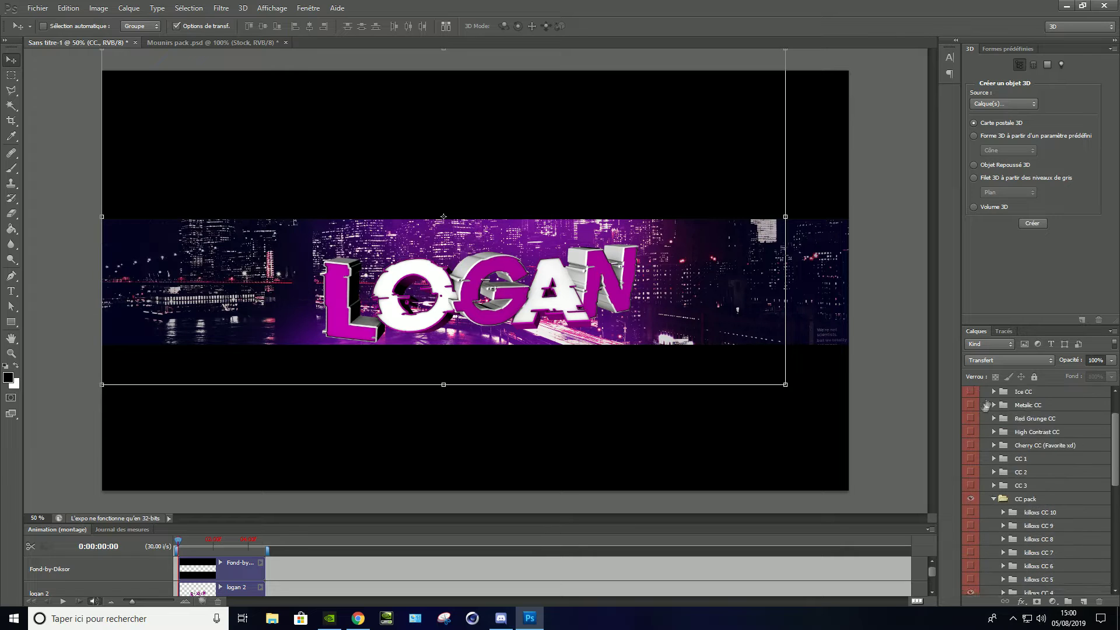
scroll(992, 478, down, 5)
scroll(1002, 449, up, 1)
key(ctrl+Tab)
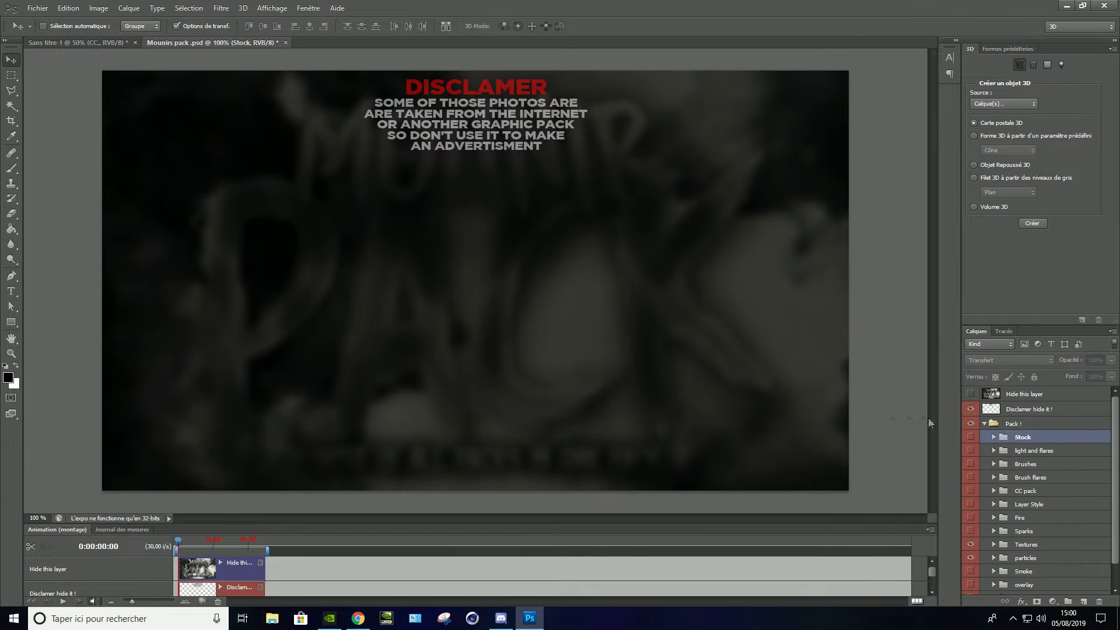
- Duplicate the top killoxs layer from the particles group into Sans titre-1
click(991, 534)
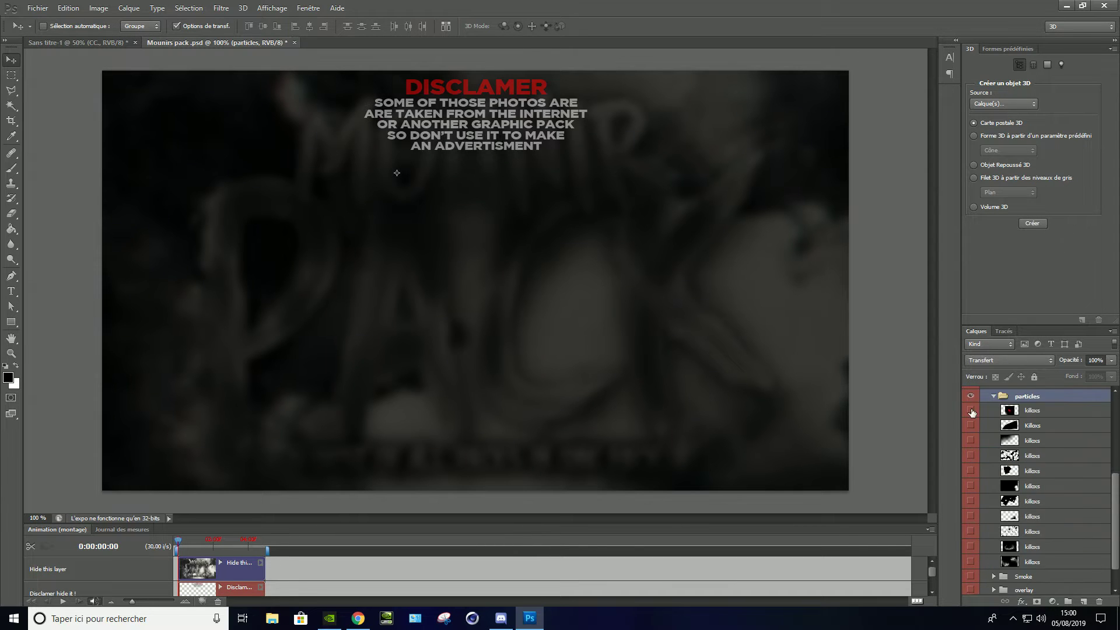
click(970, 411)
right_click(1033, 410)
click(1027, 53)
click(485, 316)
key(Return)
click(971, 410)
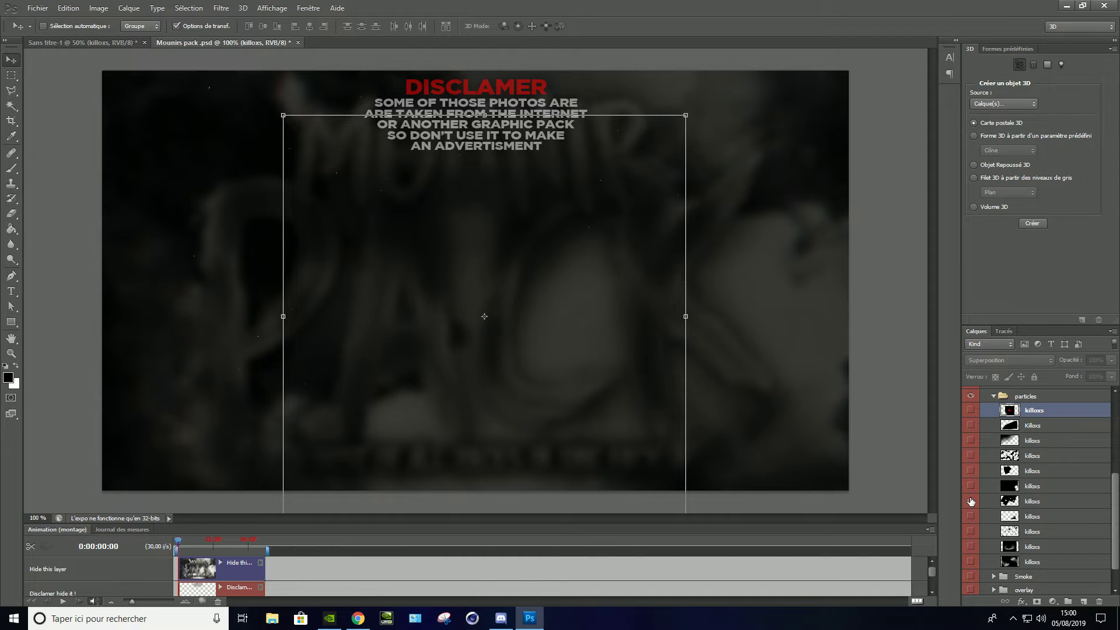
- Duplicate the fourth particle layer, the white sparkles, into the banner as well
click(970, 456)
click(1034, 456)
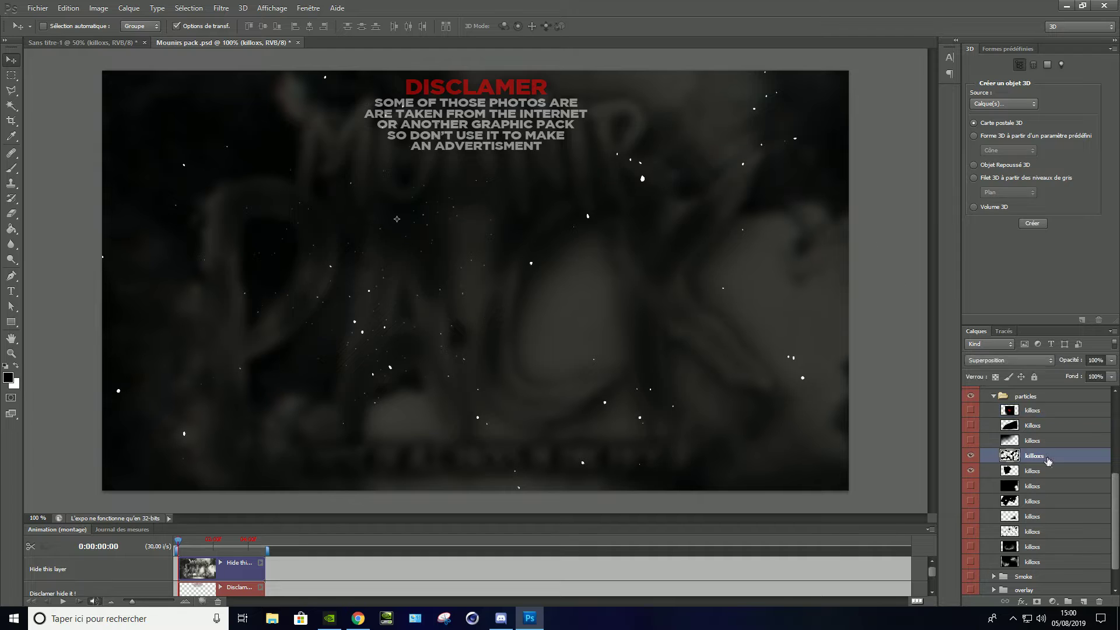
right_click(1034, 456)
click(1027, 76)
click(495, 247)
key(Return)
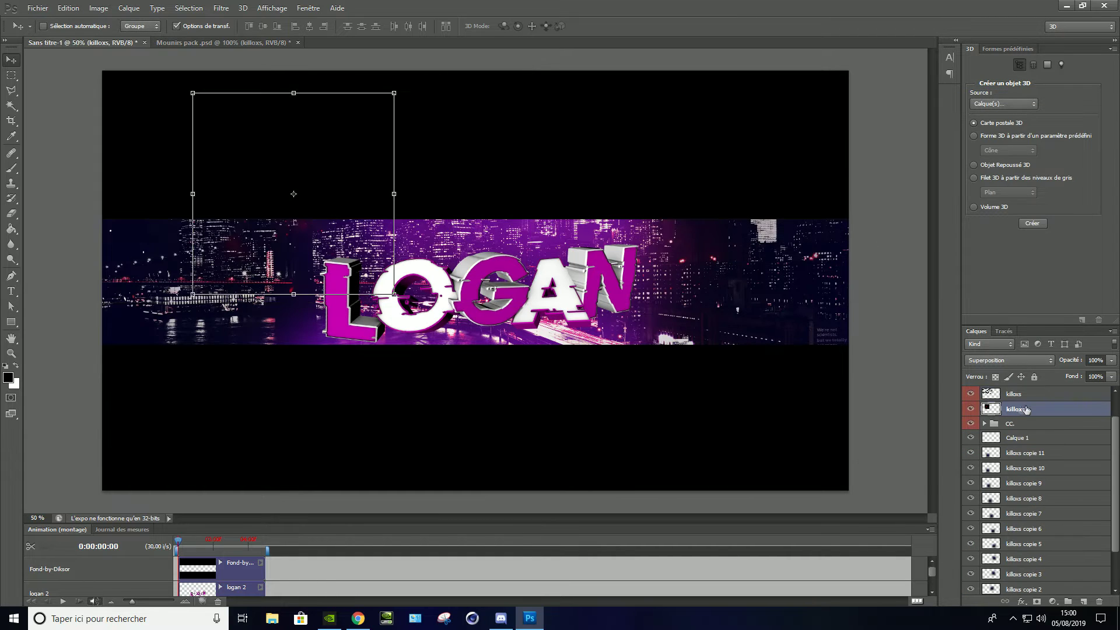
- Move the red smoke over the city, shift its hue to -54 for magenta, and enlarge it
drag(341, 259, 299, 241)
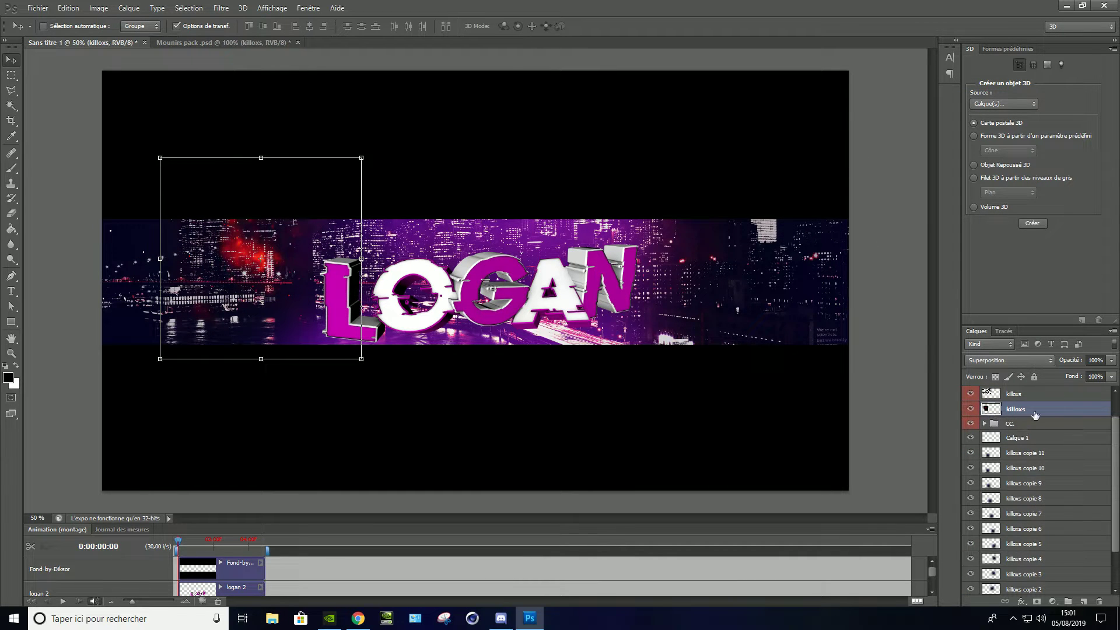
key(ctrl+u)
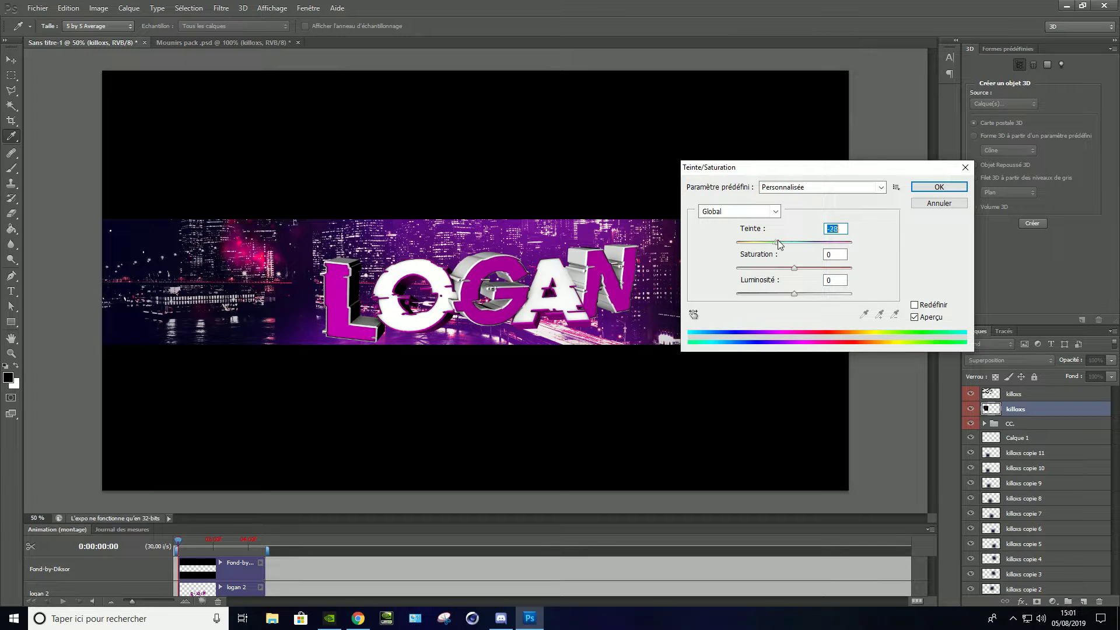
key(Return)
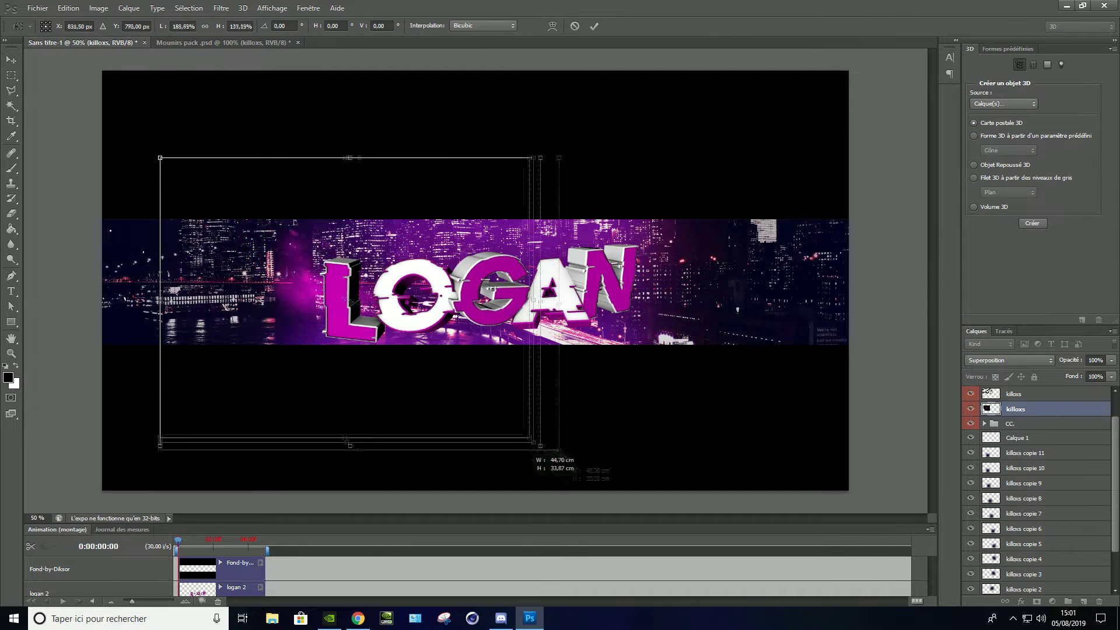
drag(461, 403, 575, 388)
key(Return)
- Place magenta smoke copies on the banner's left and right, and reposition the killoxs overlay
mouse_move(468, 388)
mouse_down()
mouse_move(262, 419)
mouse_move(700, 286)
mouse_move(724, 242)
mouse_up()
right_click(249, 432)
click(313, 562)
click(1015, 454)
drag(291, 256, 390, 295)
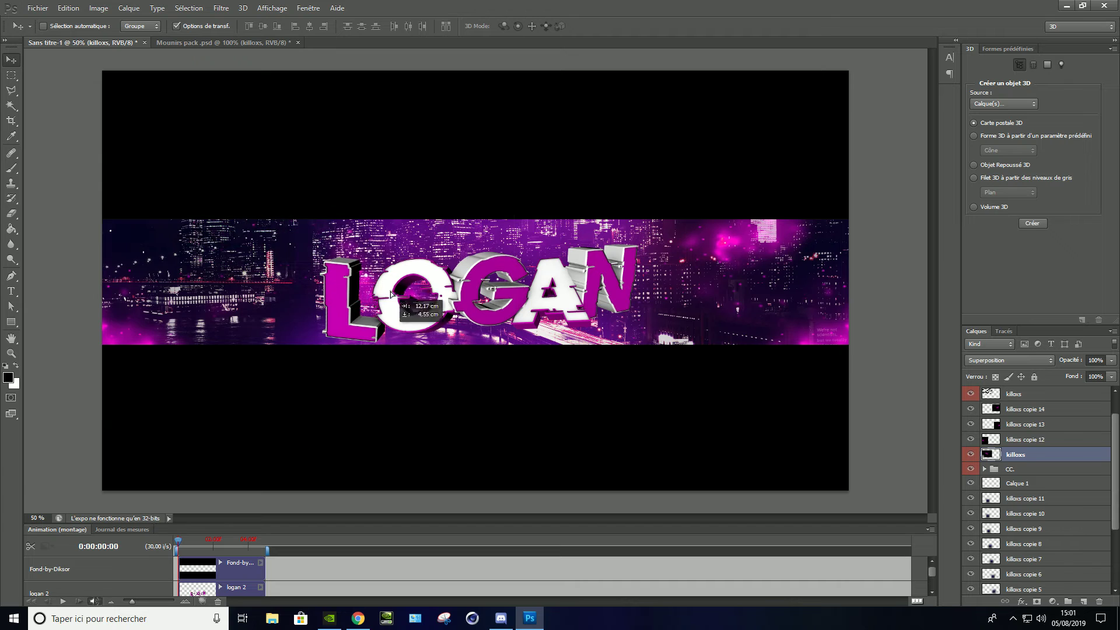
- Create several more copies of the killoxs overlay and scatter them around the banner
right_click(473, 334)
click(544, 505)
drag(471, 374, 622, 378)
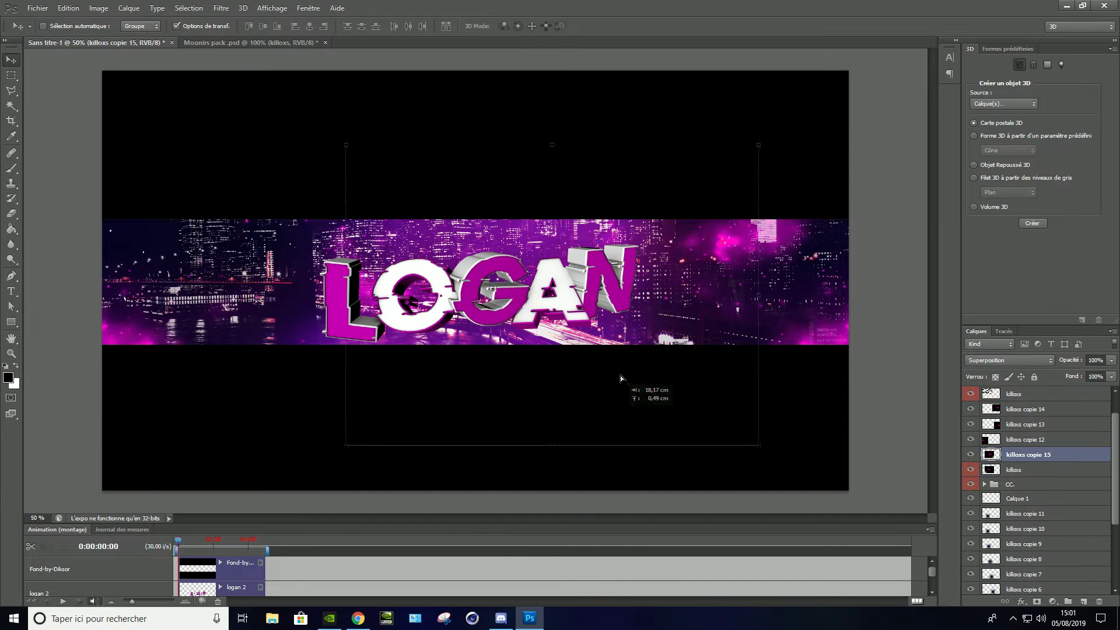
ctrl+click(250, 145)
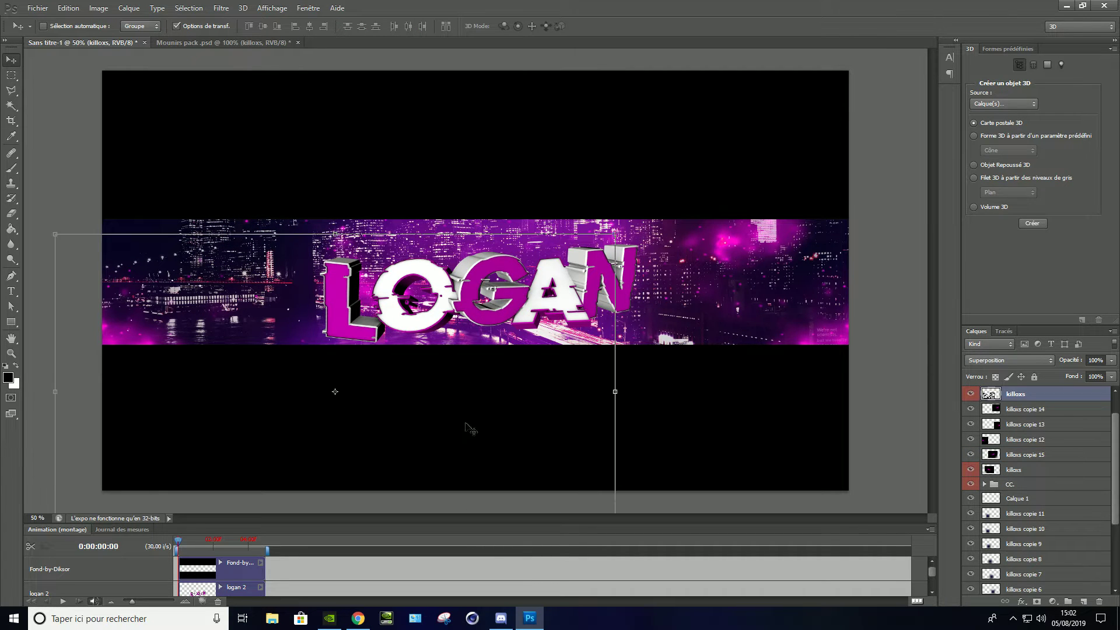
drag(472, 429, 410, 343)
drag(1028, 395, 1030, 402)
drag(851, 310, 906, 265)
alt+click(503, 298)
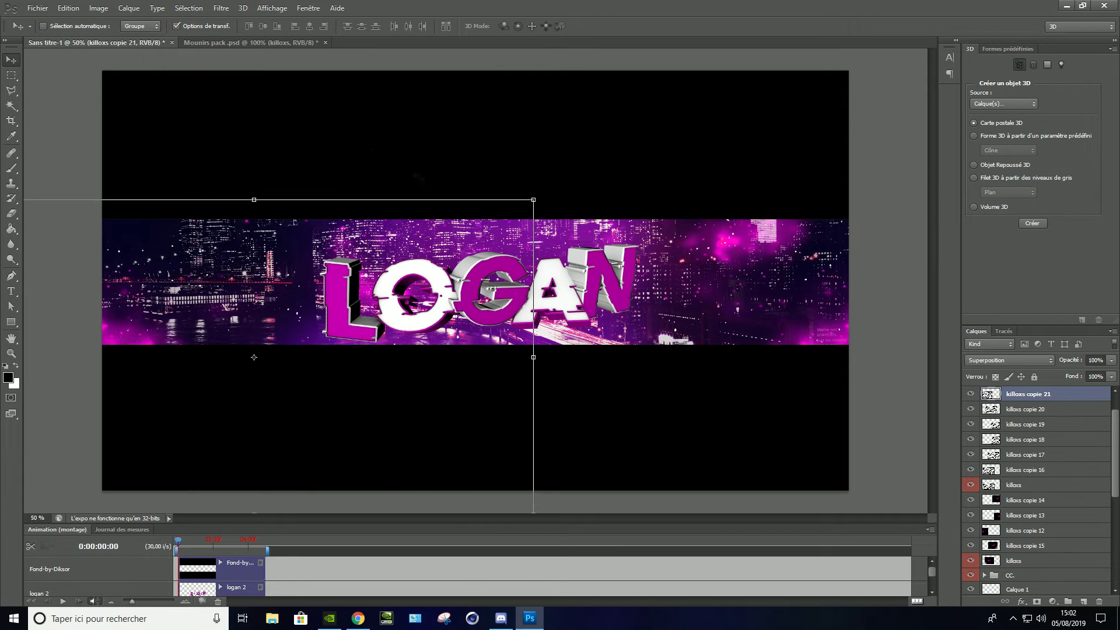
- Select the city skyline photo layer and bring up the Mounirs pack document
scroll(1011, 583, down, 5)
click(1011, 587)
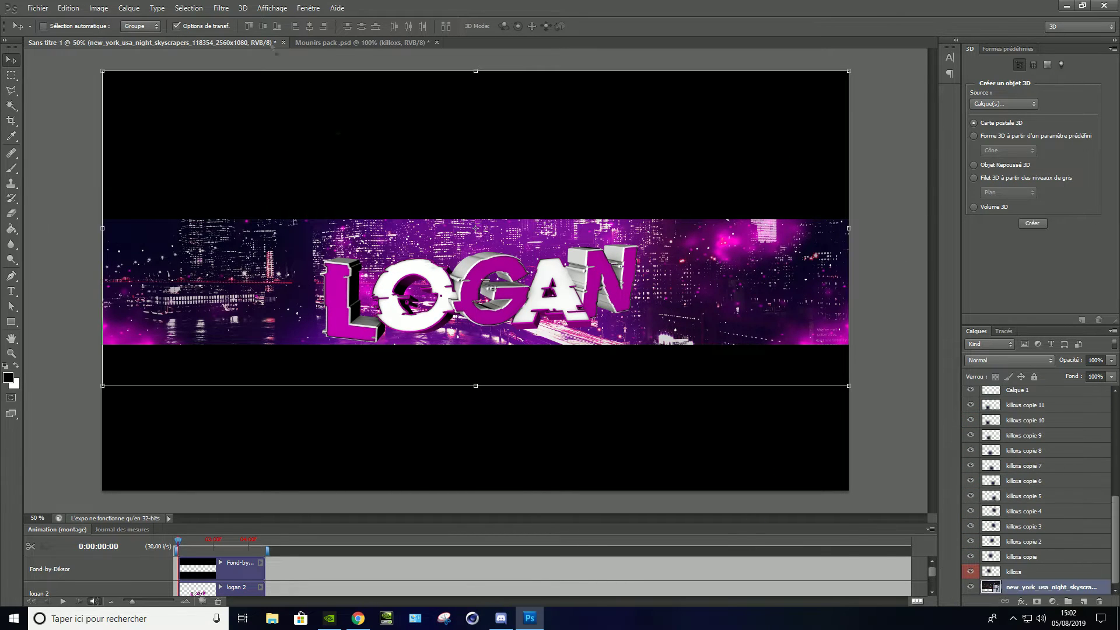
click(324, 41)
scroll(984, 499, up, 3)
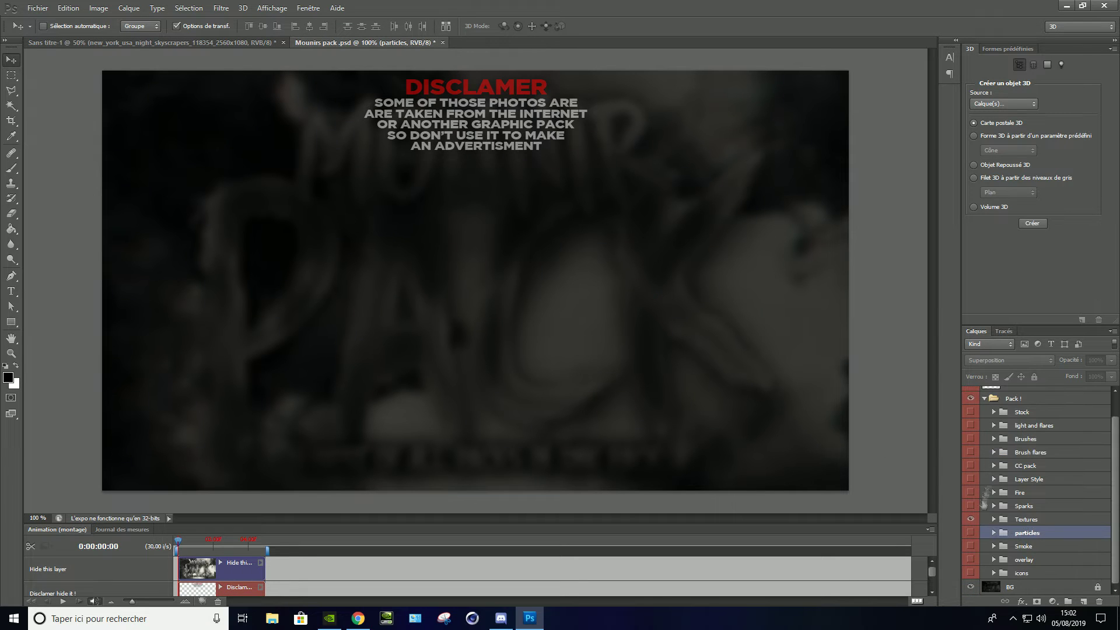
- Show the Smoke group and duplicate a colourful smoke layer into Sans titre-1
click(971, 546)
scroll(973, 552, down, 2)
click(970, 560)
scroll(970, 565, down, 1)
click(970, 575)
right_click(1027, 575)
click(1017, 211)
click(655, 187)
- Scale the pasted smoke and stretch it to the banner's left edge
key(ctrl+t)
mouse_move(667, 412)
mouse_down()
mouse_move(832, 456)
mouse_move(846, 450)
mouse_up()
drag(296, 306, 100, 306)
key(Return)
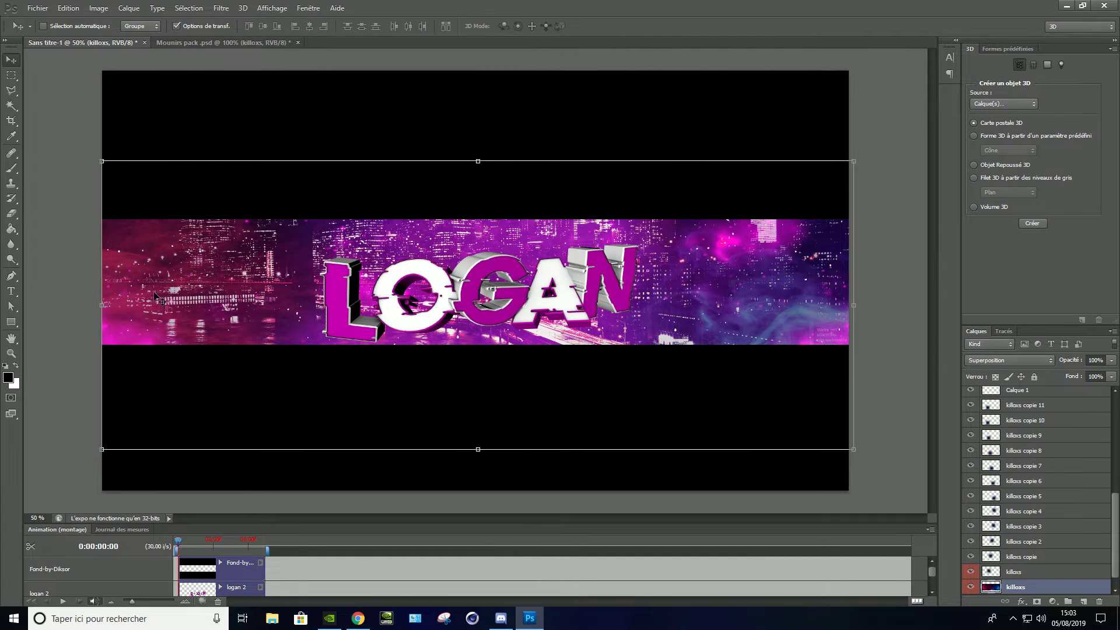
- Shift the smoke's hue toward purple, compare the effect, and return to the pack
key(ctrl+u)
drag(823, 168, 893, 186)
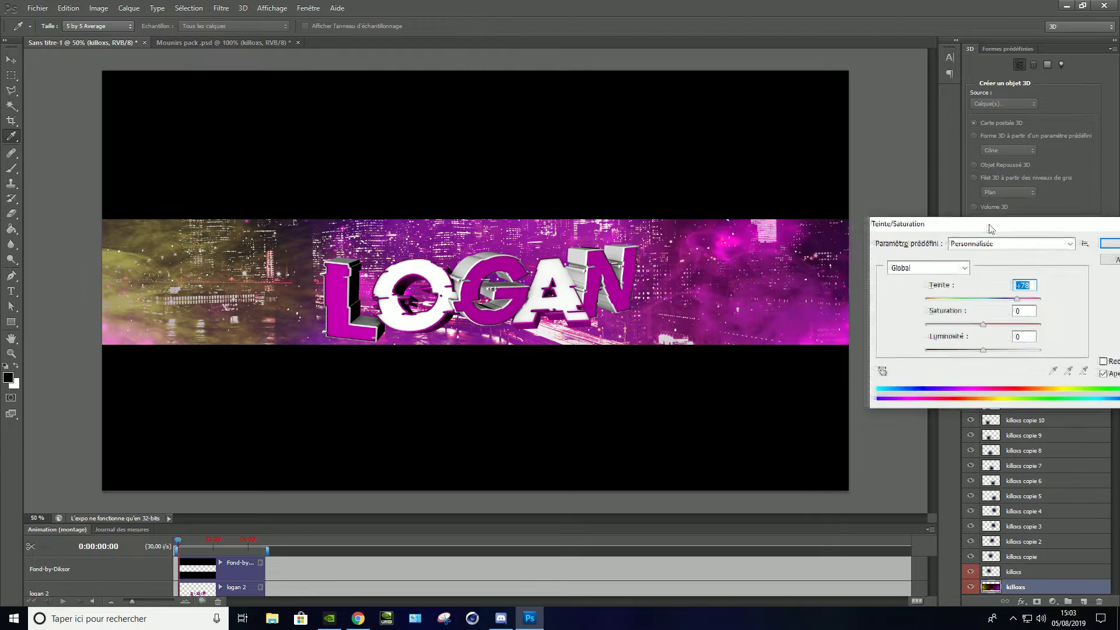
drag(854, 260, 921, 264)
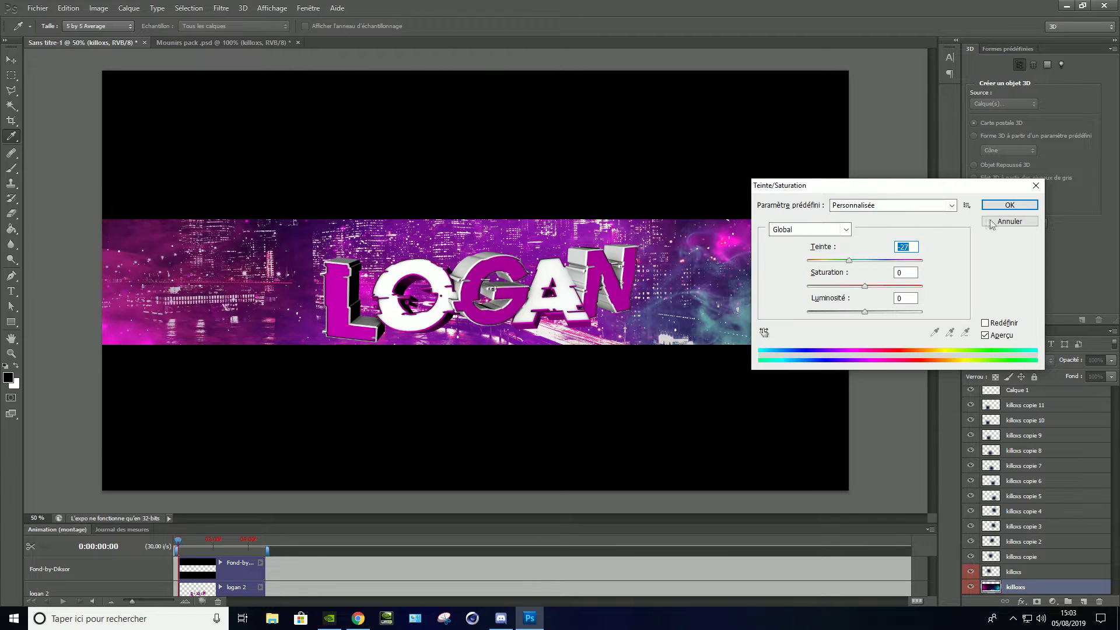
click(1009, 205)
key(v)
double_click(972, 588)
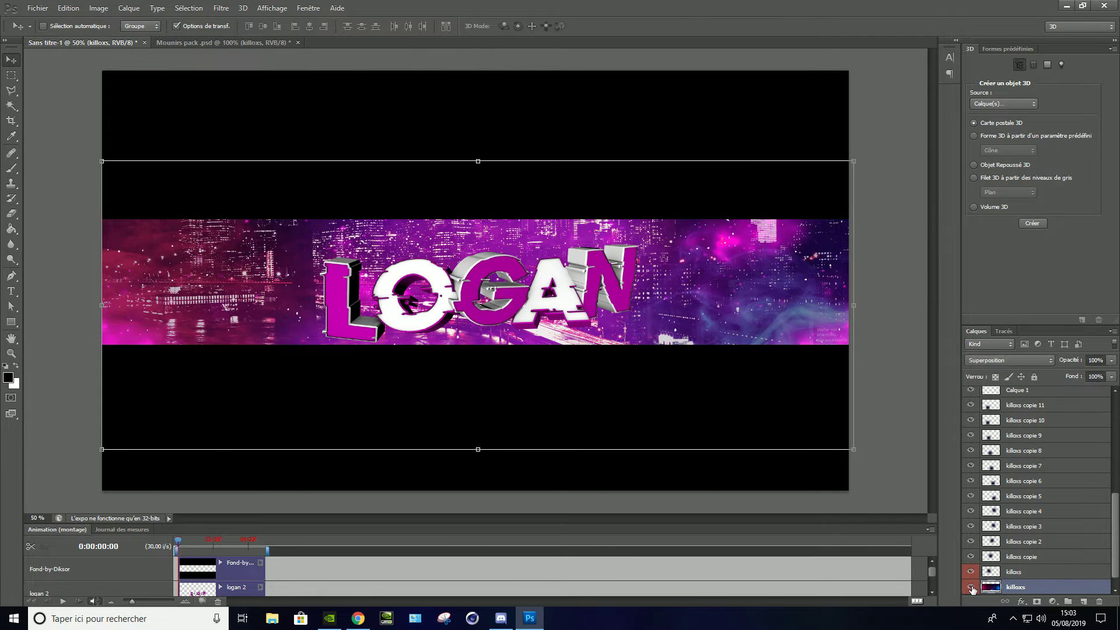
key(Delete)
click(326, 44)
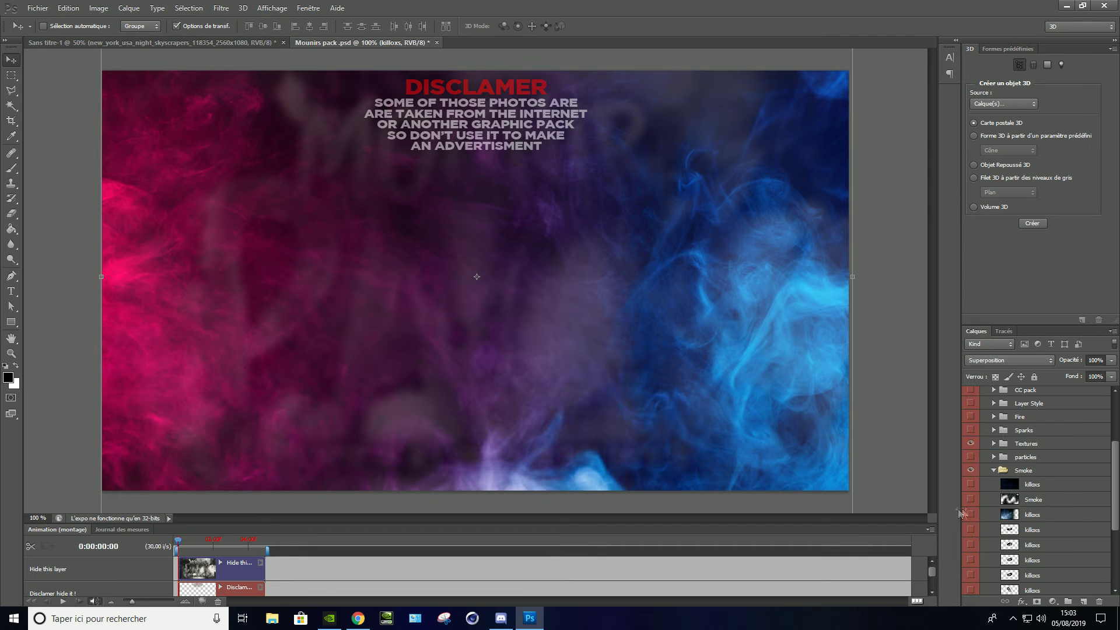
- Duplicate another pack smoke layer into the banner and place it along the bottom left
drag(973, 548, 973, 583)
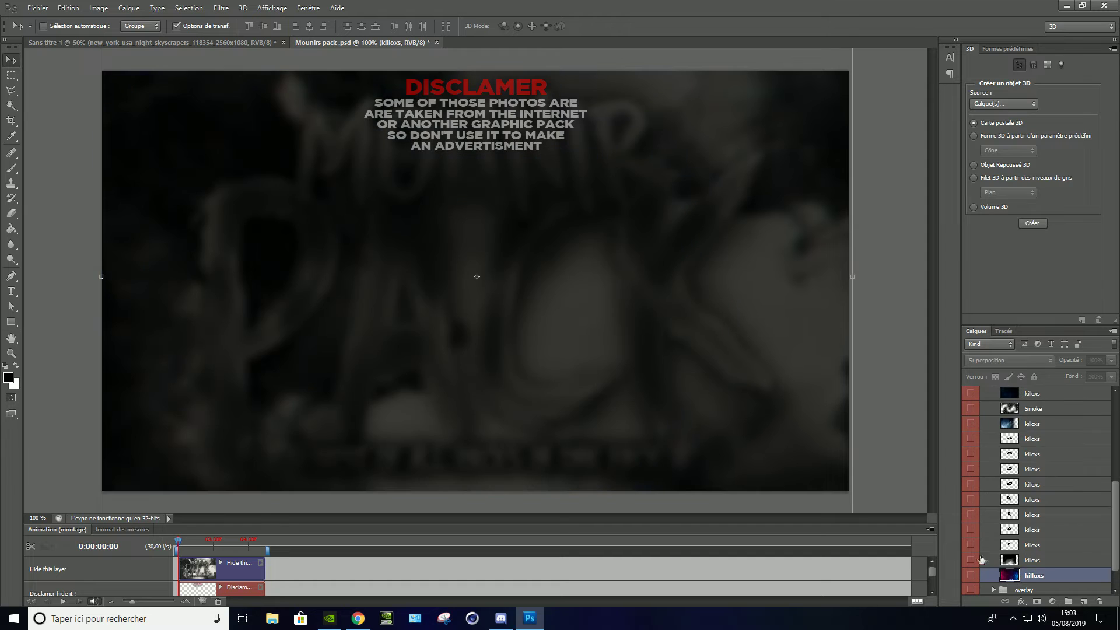
drag(991, 584, 992, 554)
right_click(1010, 560)
click(1028, 198)
key(Return)
drag(419, 303, 320, 315)
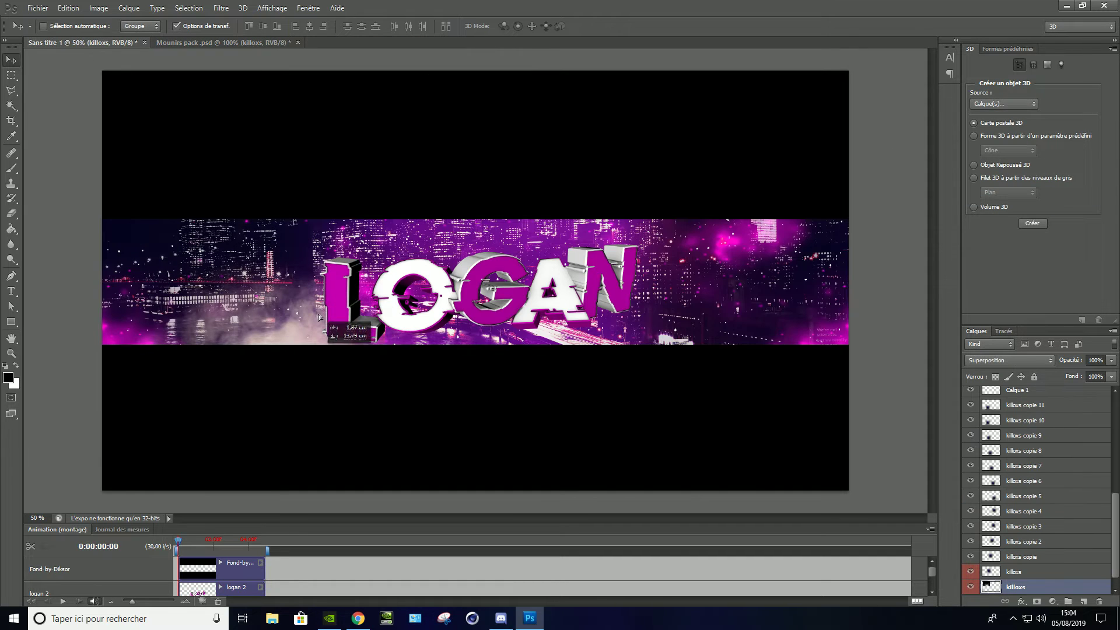
- Adjust that smoke's hue and move a copy across the banner
key(ctrl+u)
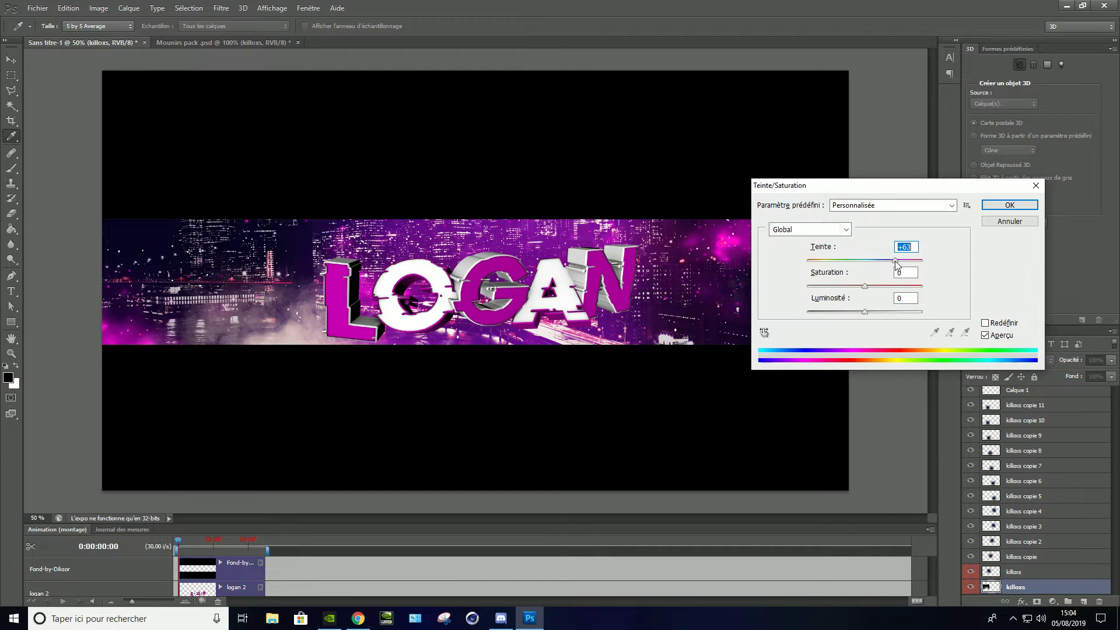
key(Return)
key(v)
drag(436, 304, 523, 321)
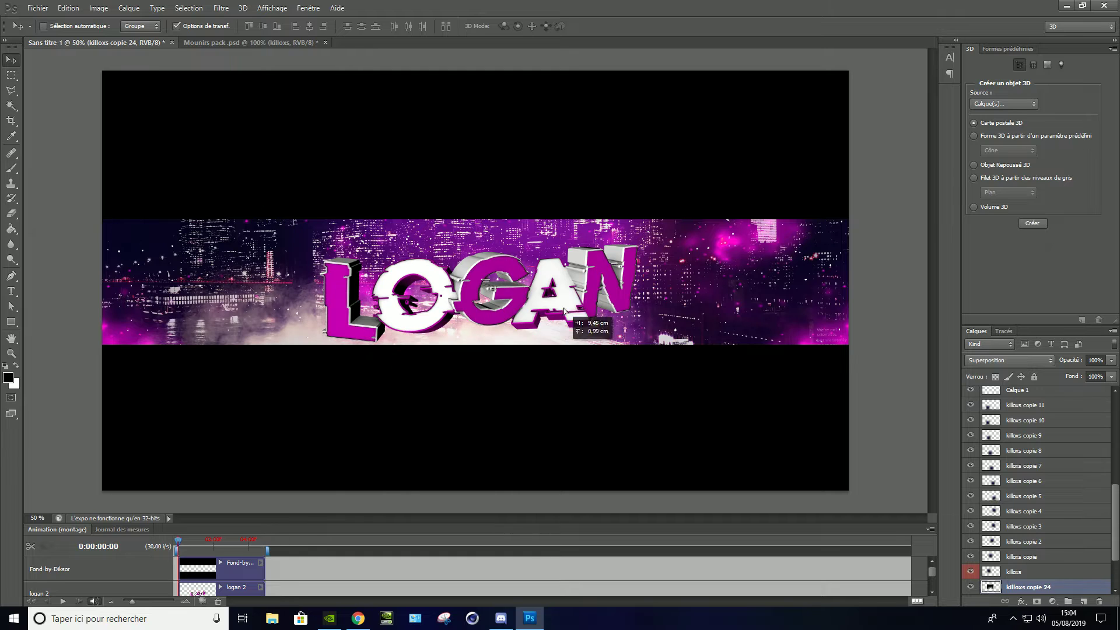
- In the pack, hide icons and Textures, then duplicate a pale smoke layer into the banner
click(206, 44)
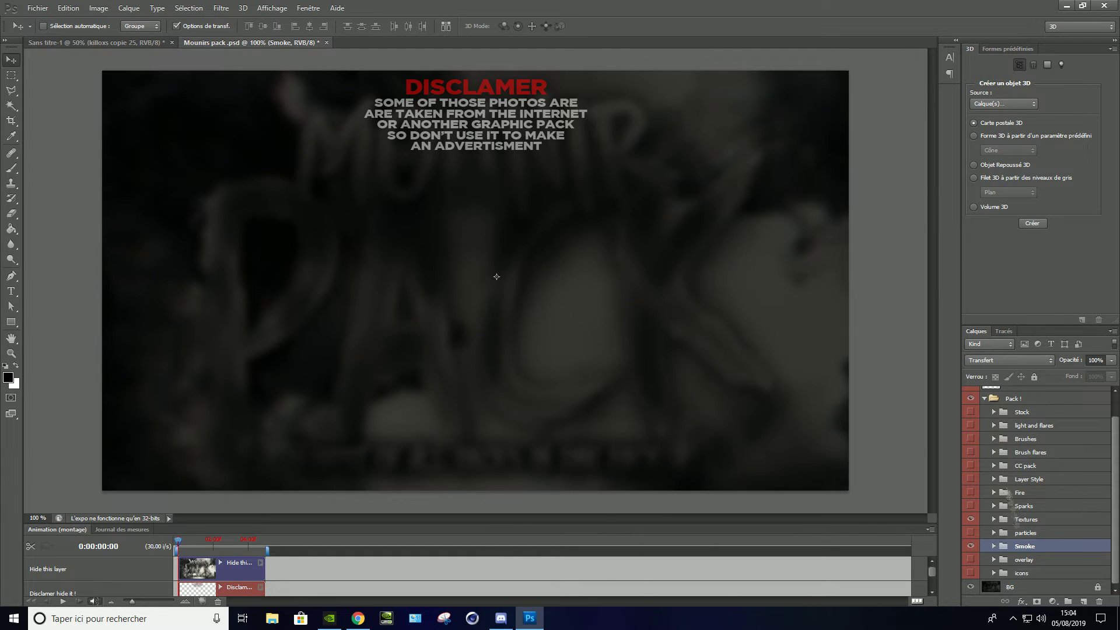
click(970, 573)
click(971, 519)
click(970, 548)
right_click(1027, 543)
click(1005, 181)
key(Return)
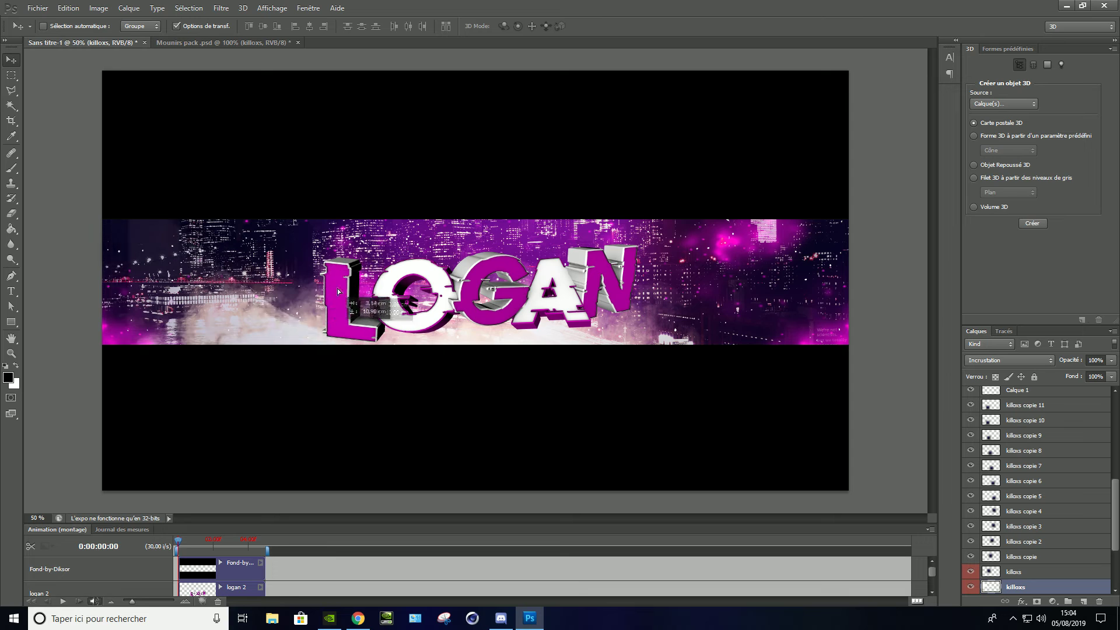
- Position the pale smoke under the LOGAN text and shift its hue slightly
drag(320, 202, 325, 292)
key(ctrl+u)
drag(865, 260, 878, 264)
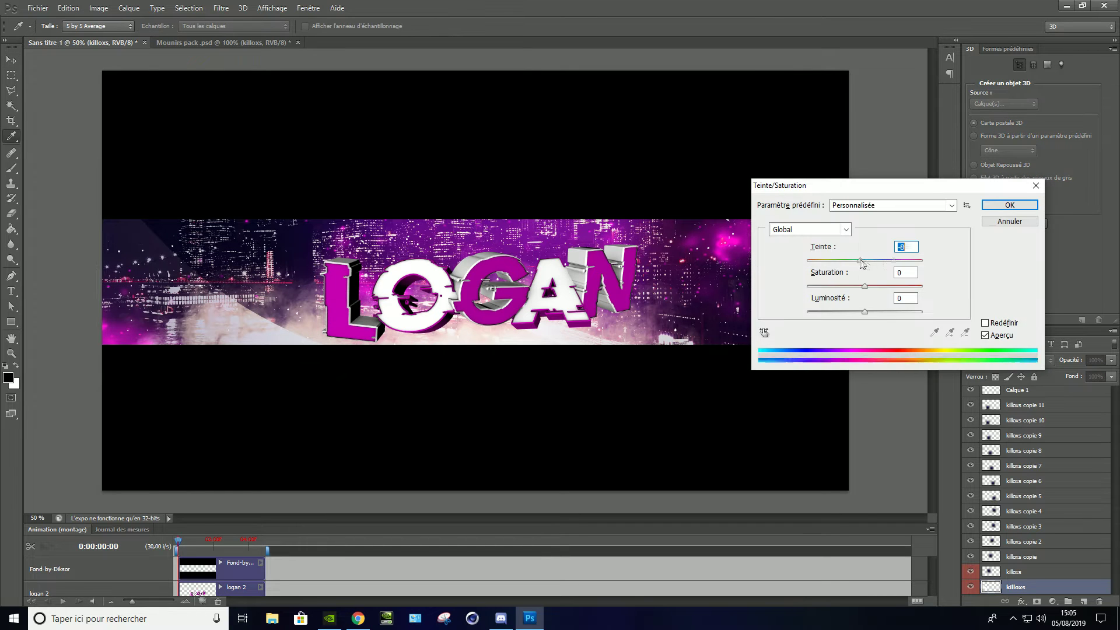
key(Return)
- Flip a smoke copy horizontally and vertically, move it to the right side, and select logan 2
key(ctrl+t)
right_click(352, 281)
click(385, 450)
right_click(317, 318)
click(350, 505)
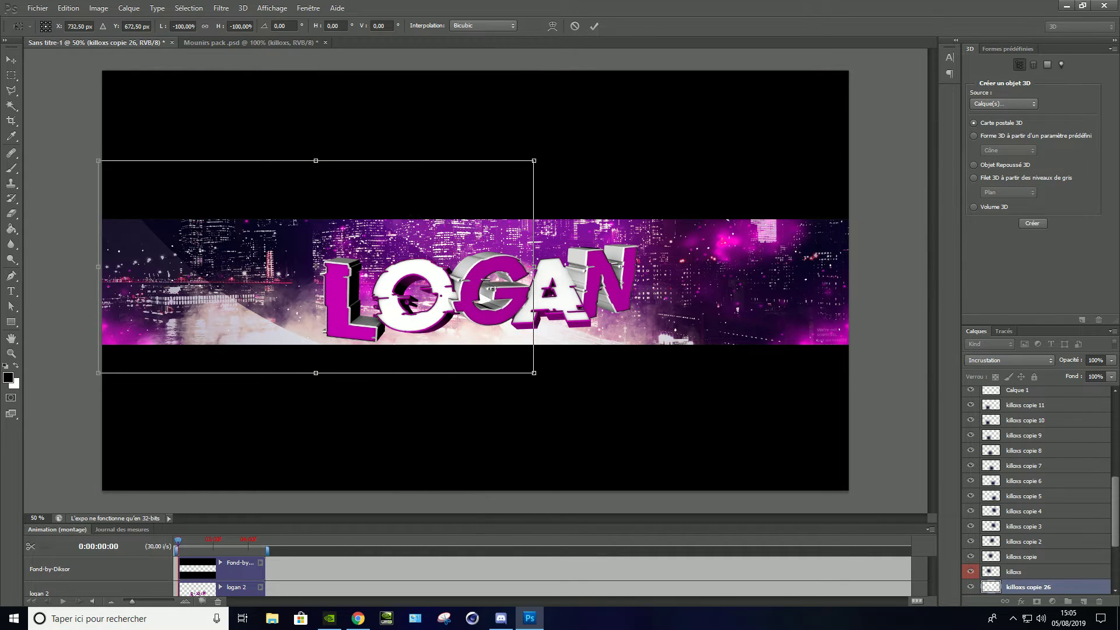
drag(389, 216, 701, 249)
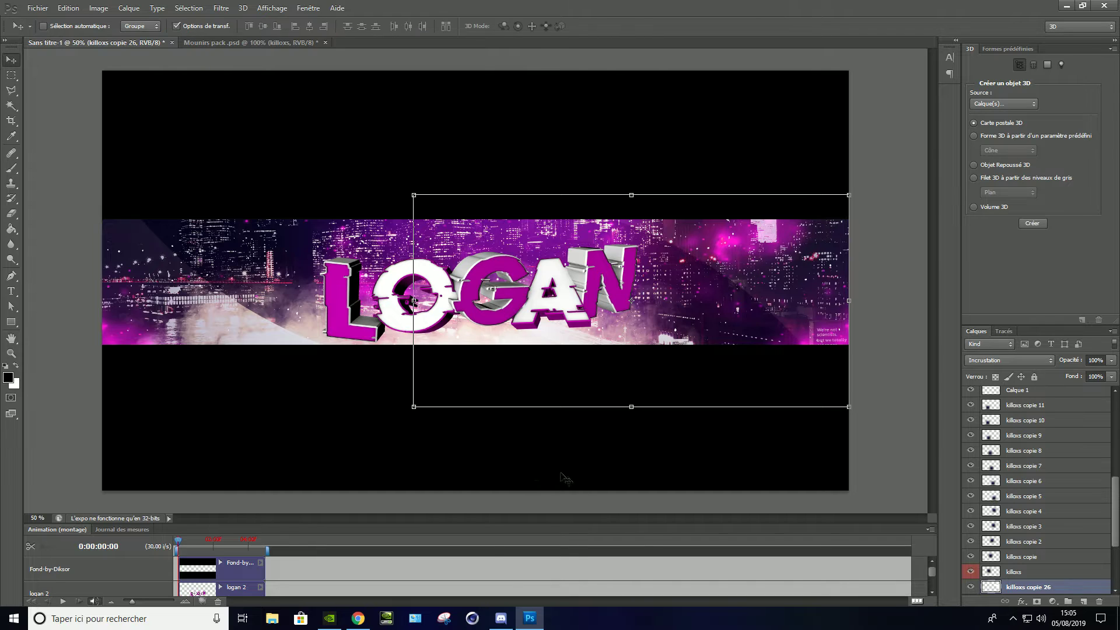
scroll(1038, 443, up, 5)
scroll(1039, 444, up, 5)
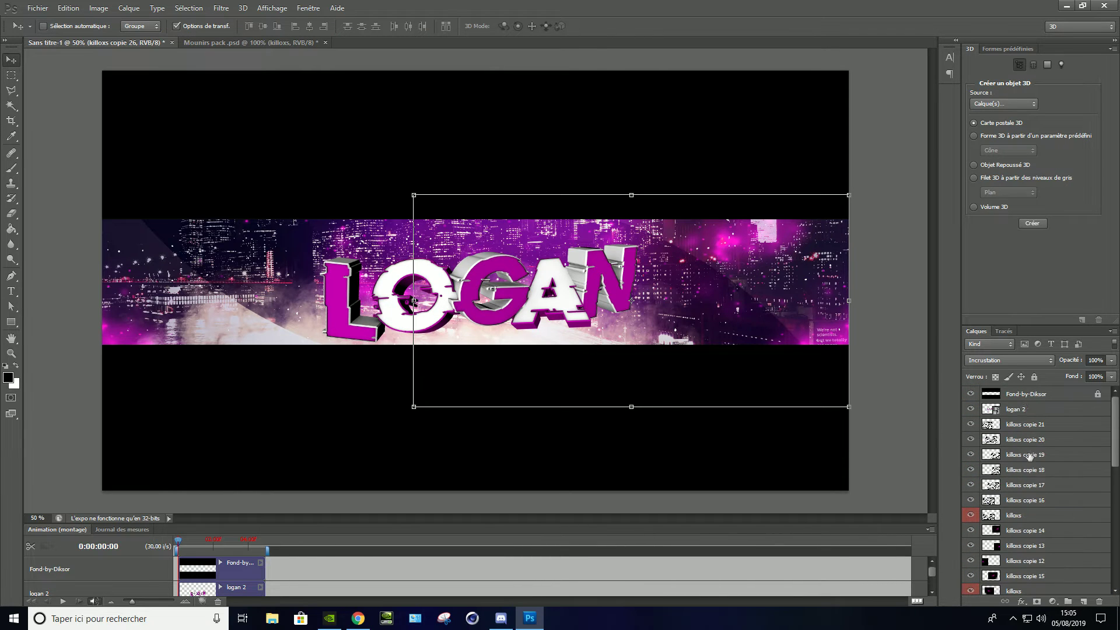
click(1038, 412)
- Place an enlarged, Gaussian-blurred copy of the LOGAN title beneath the original text
drag(467, 259, 663, 295)
drag(1025, 409, 1021, 440)
click(221, 7)
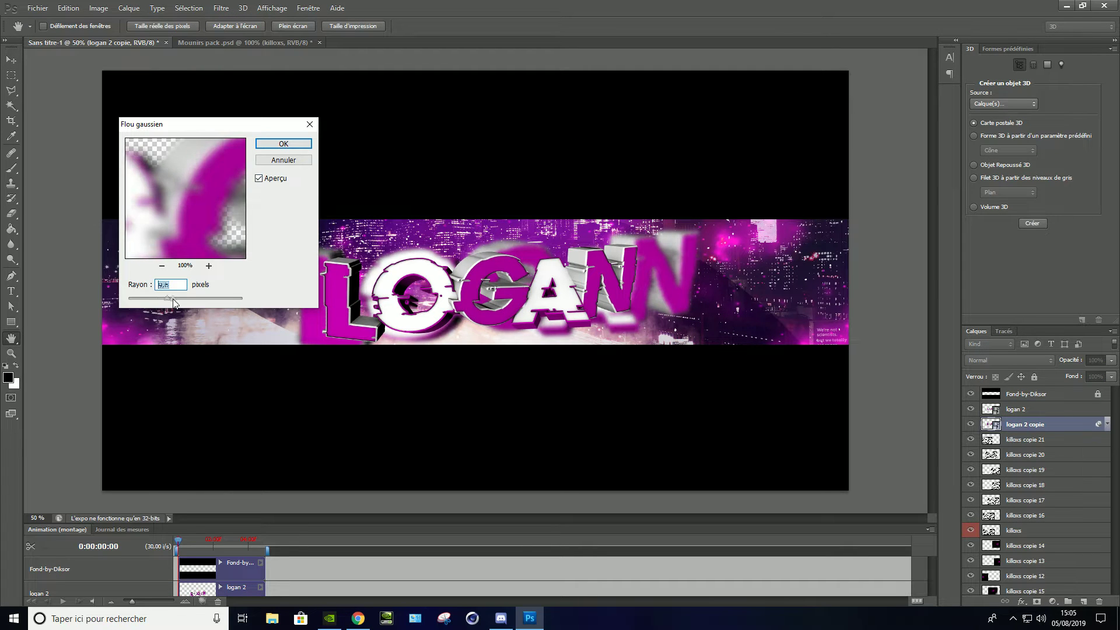
key(Return)
drag(479, 311, 465, 311)
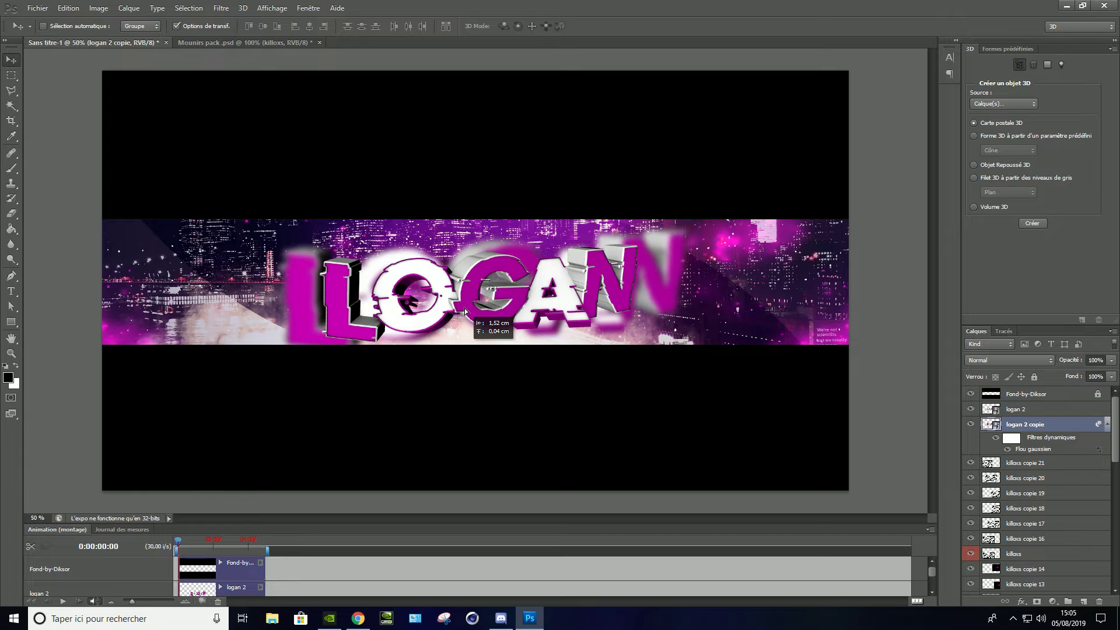
key(ctrl+t)
click(557, 260)
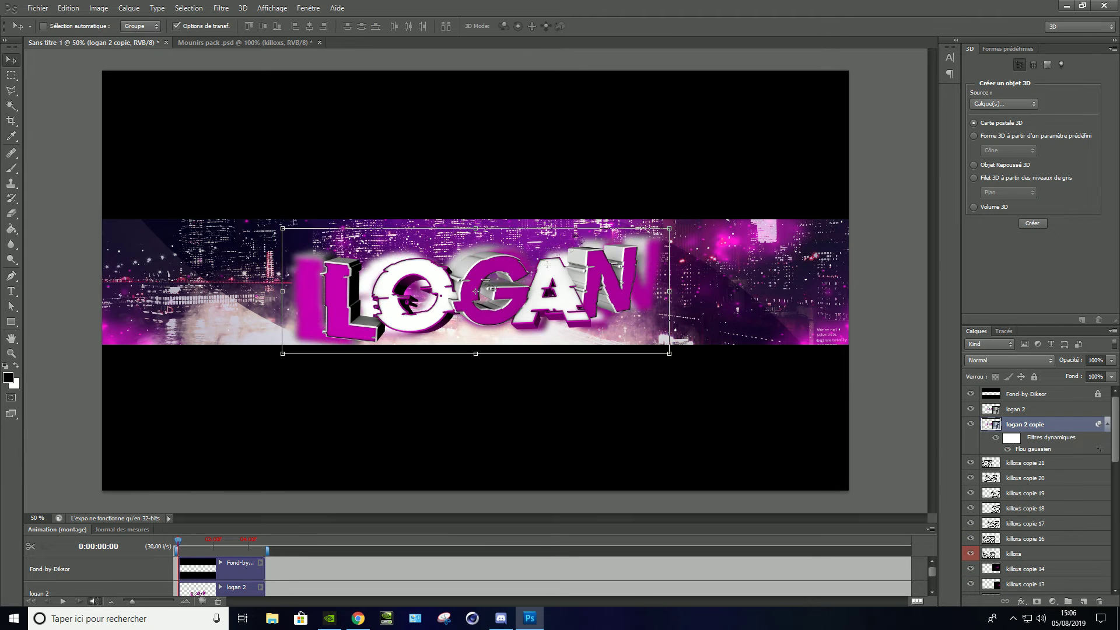
key(ctrl+Tab)
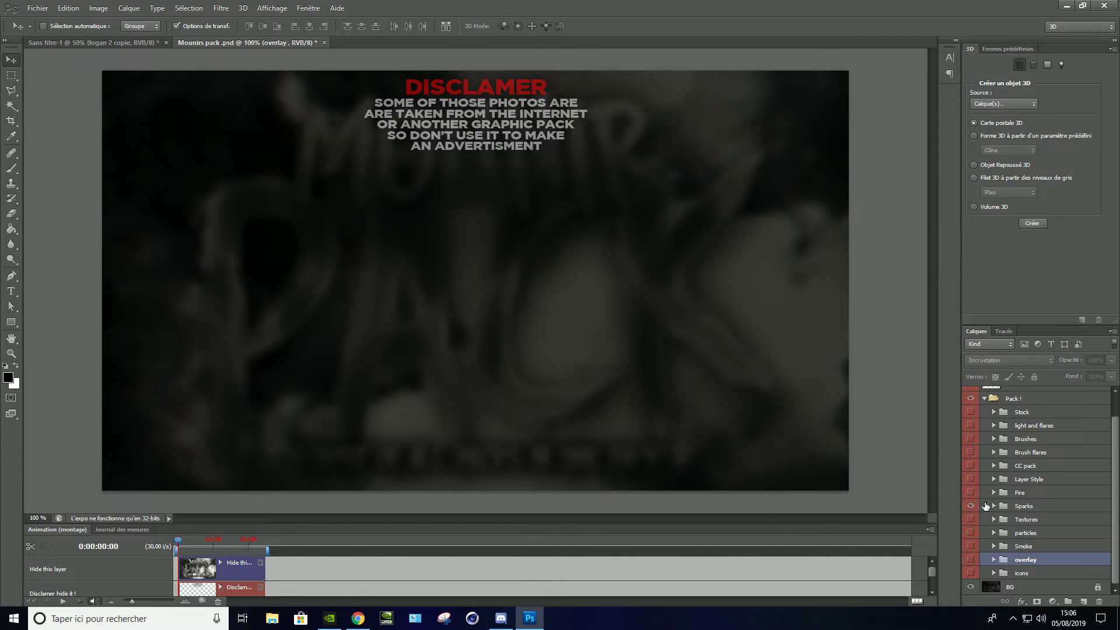
- Browse the pack's Sparks and Fire folders, previewing a sparks layer
click(994, 506)
scroll(973, 525, down, 3)
click(970, 534)
scroll(973, 535, down, 1)
click(1020, 401)
click(970, 416)
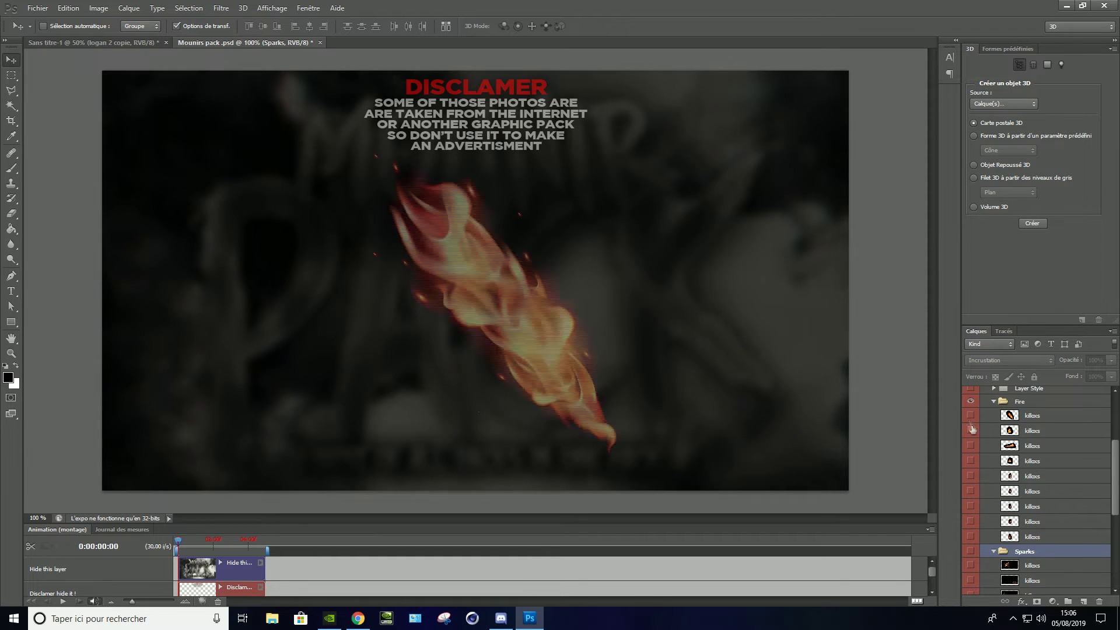
scroll(983, 422, up, 1)
click(993, 445)
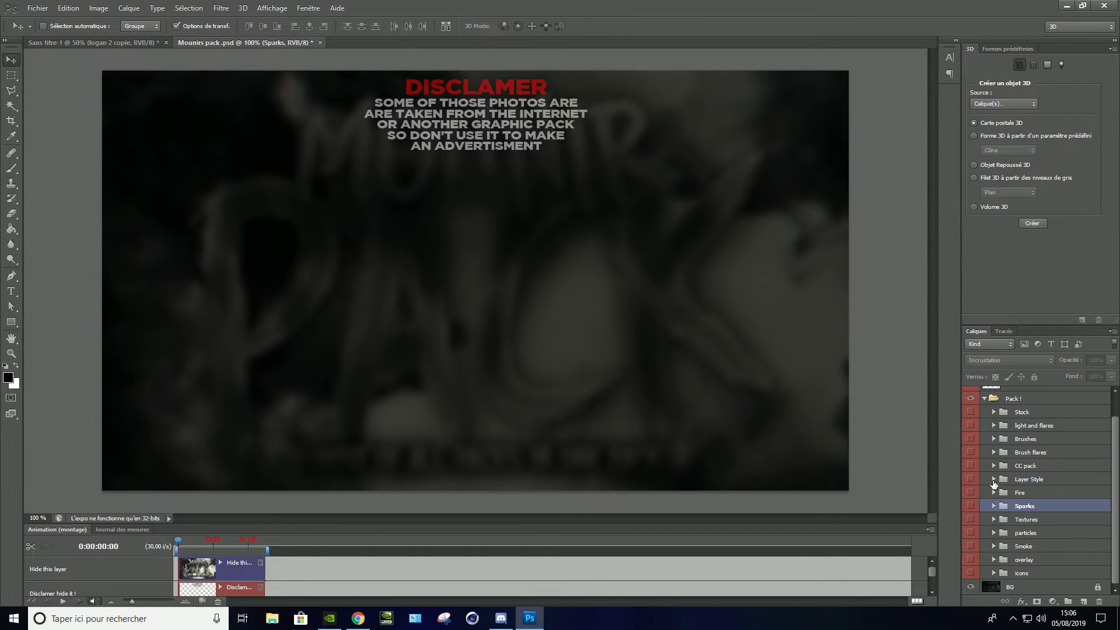
click(970, 478)
- Preview layers in the Brushes and Stock folders to find the splash image
click(970, 479)
click(994, 438)
scroll(985, 452, down, 2)
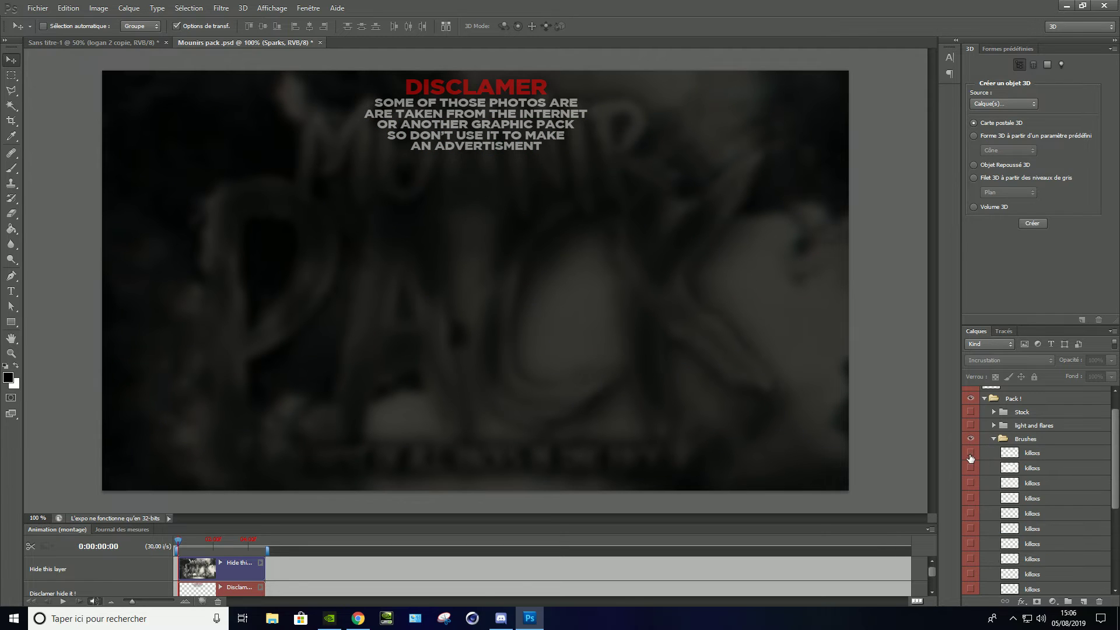
click(971, 453)
click(971, 453)
click(970, 455)
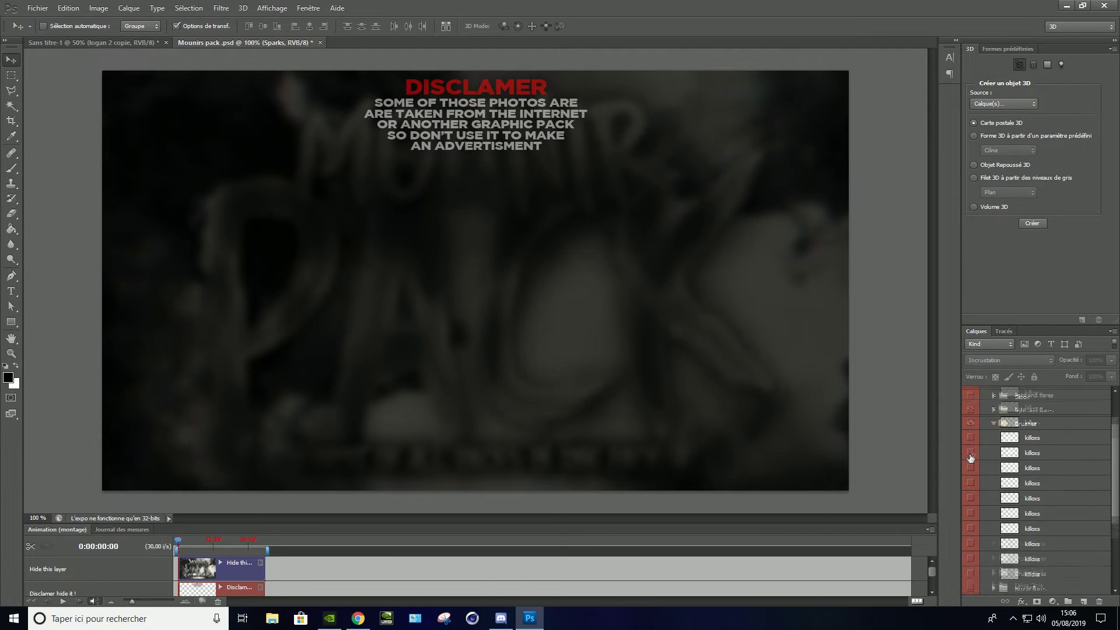
scroll(969, 466, up, 2)
scroll(968, 481, up, 2)
click(970, 511)
click(970, 481)
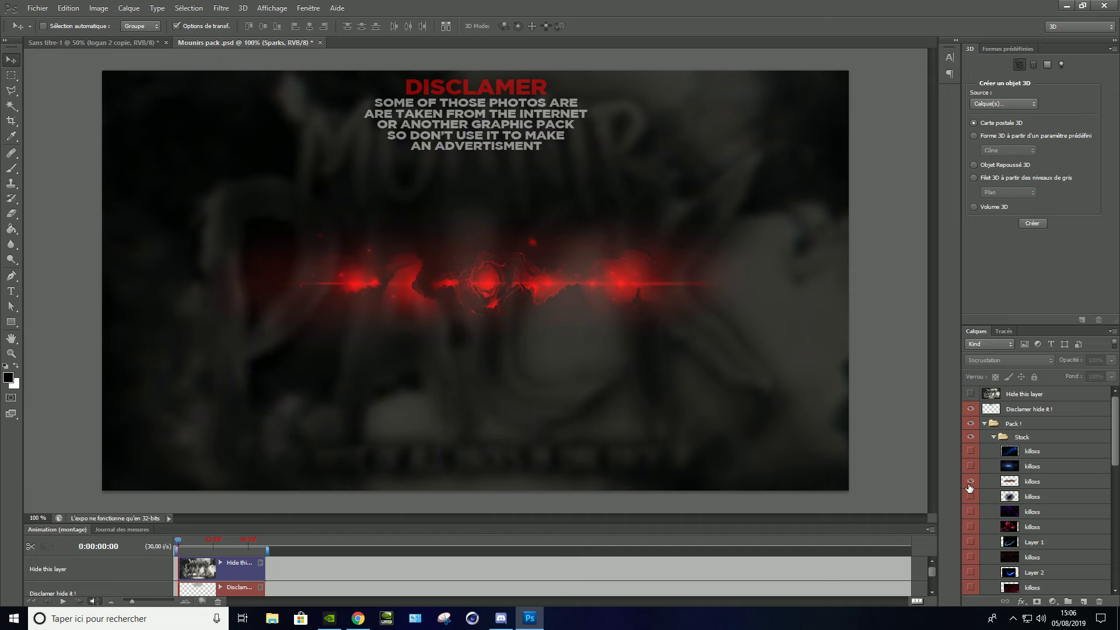
click(971, 466)
scroll(971, 467, down, 3)
click(970, 435)
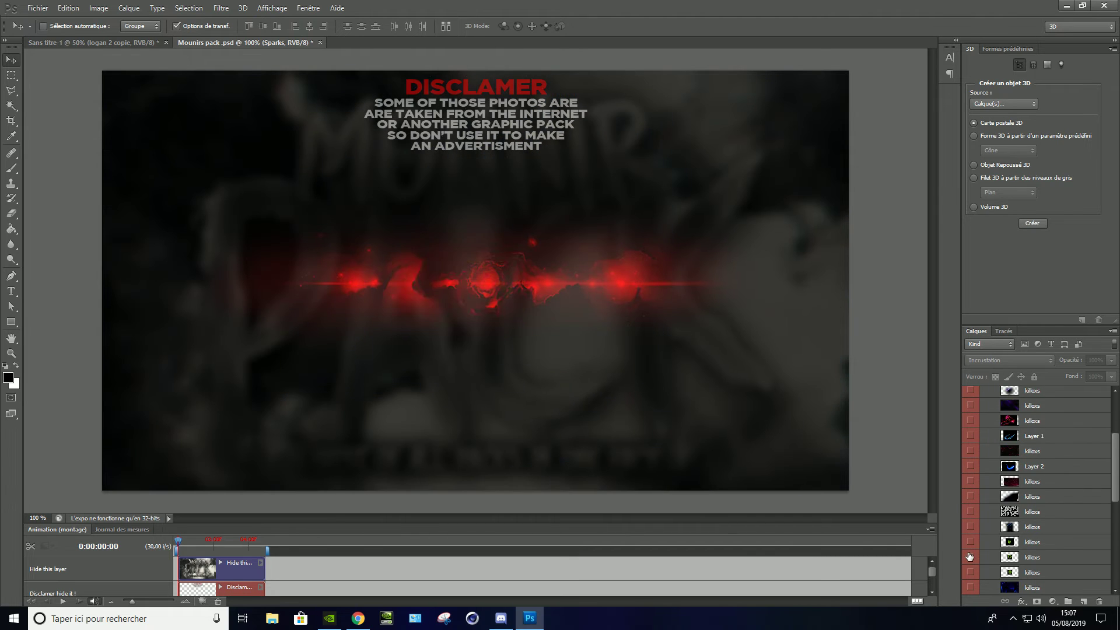
click(971, 542)
- Recolour the green splash layer with Hue/Saturation: Hue -145 and higher saturation
click(1063, 542)
right_click(1063, 542)
key(Escape)
key(ctrl+u)
mouse_move(864, 260)
mouse_down()
mouse_move(814, 263)
mouse_move(878, 286)
mouse_up()
click(905, 298)
- Duplicate the magenta splash into Sans titre-1 and shrink it to a small orb
click(1009, 204)
right_click(1096, 543)
click(1003, 112)
click(659, 189)
drag(289, 179, 274, 280)
drag(304, 318, 265, 319)
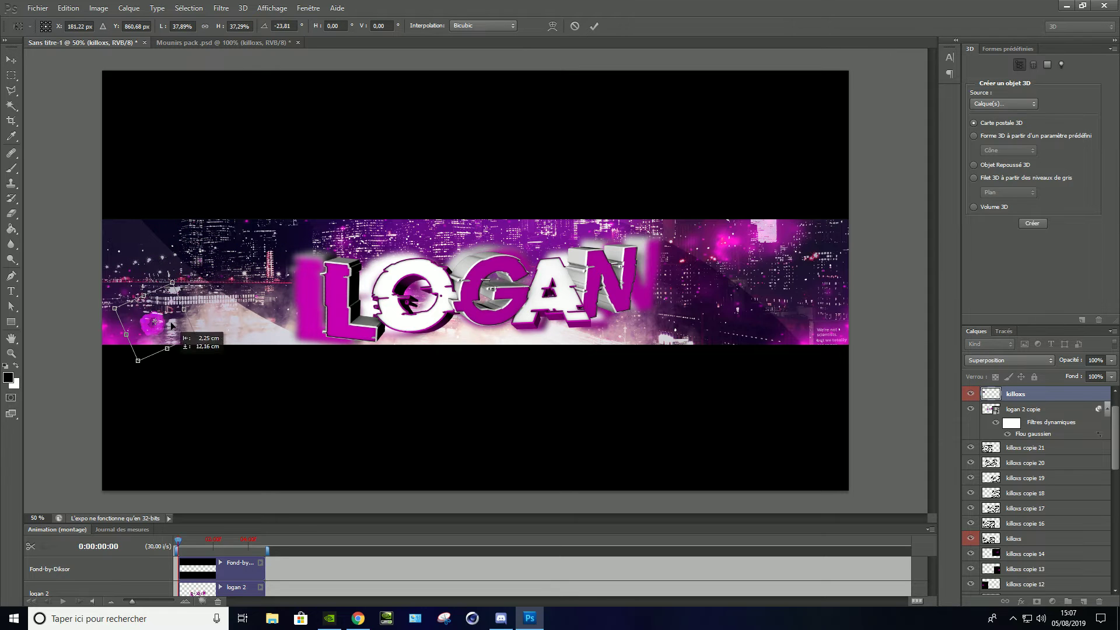
key(Return)
- Scatter more orb copies across the banner, resizing one slightly smaller
mouse_move(173, 325)
mouse_down()
mouse_move(204, 202)
mouse_move(309, 268)
mouse_up()
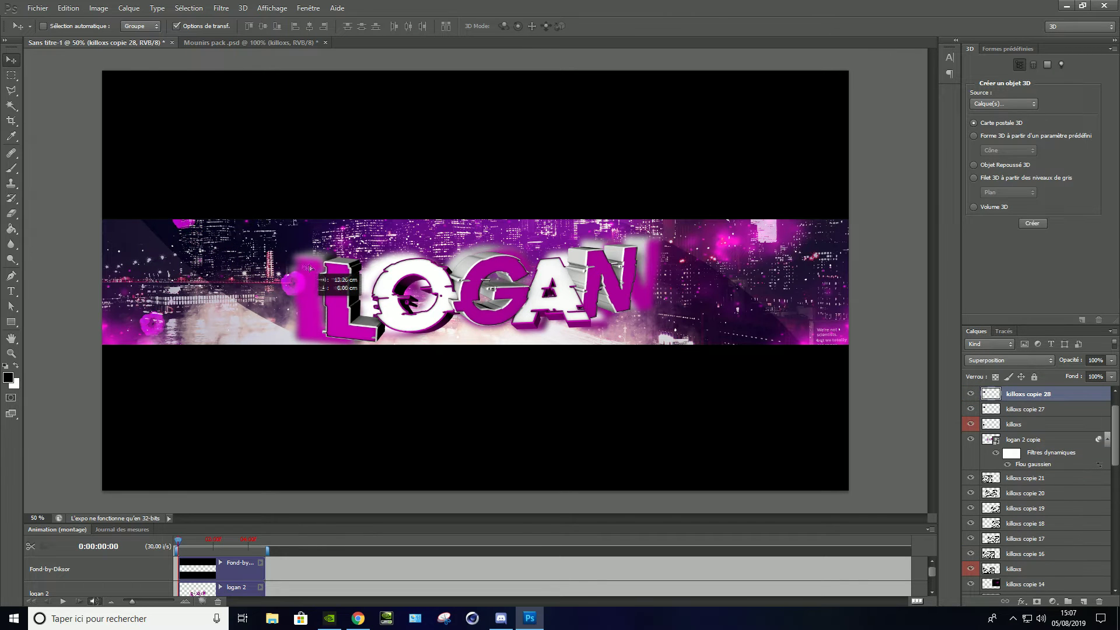
drag(375, 248, 540, 223)
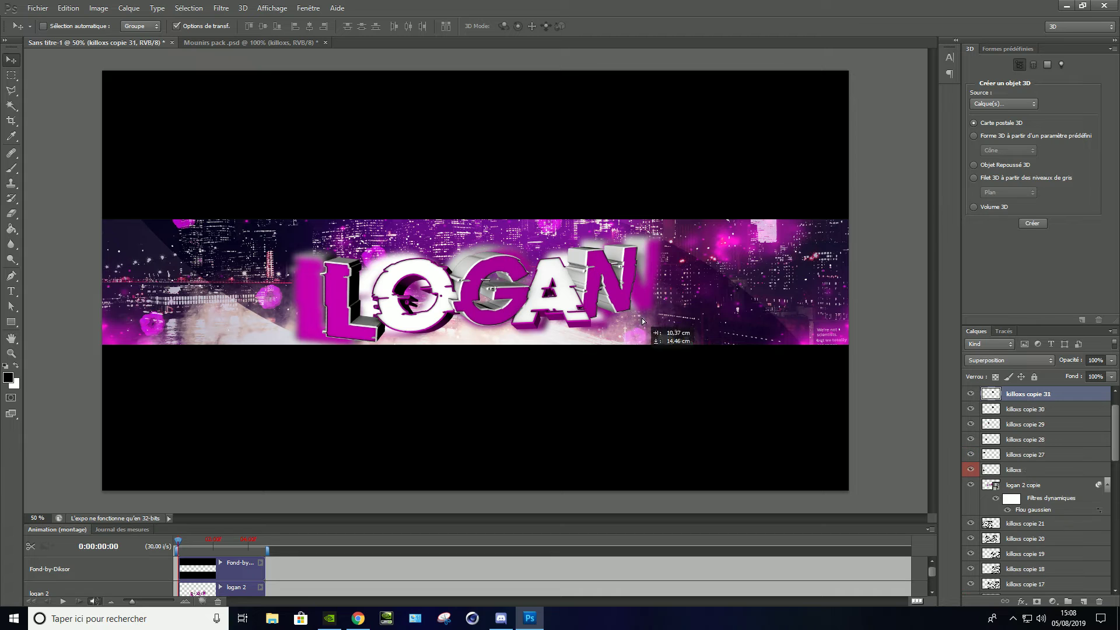
drag(861, 305, 828, 299)
key(Return)
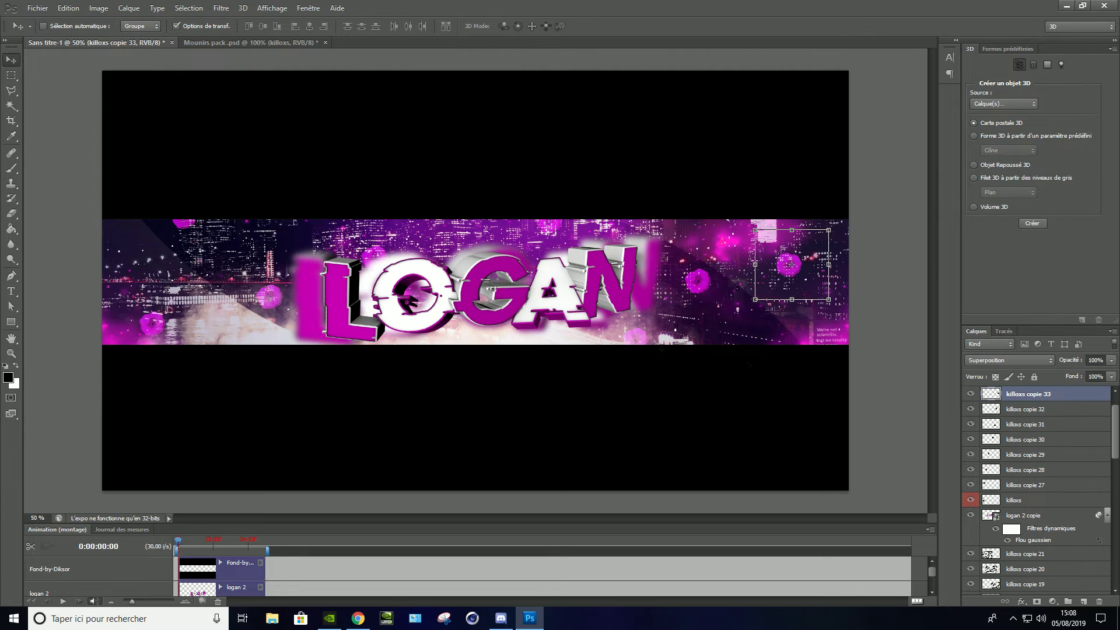
click(268, 42)
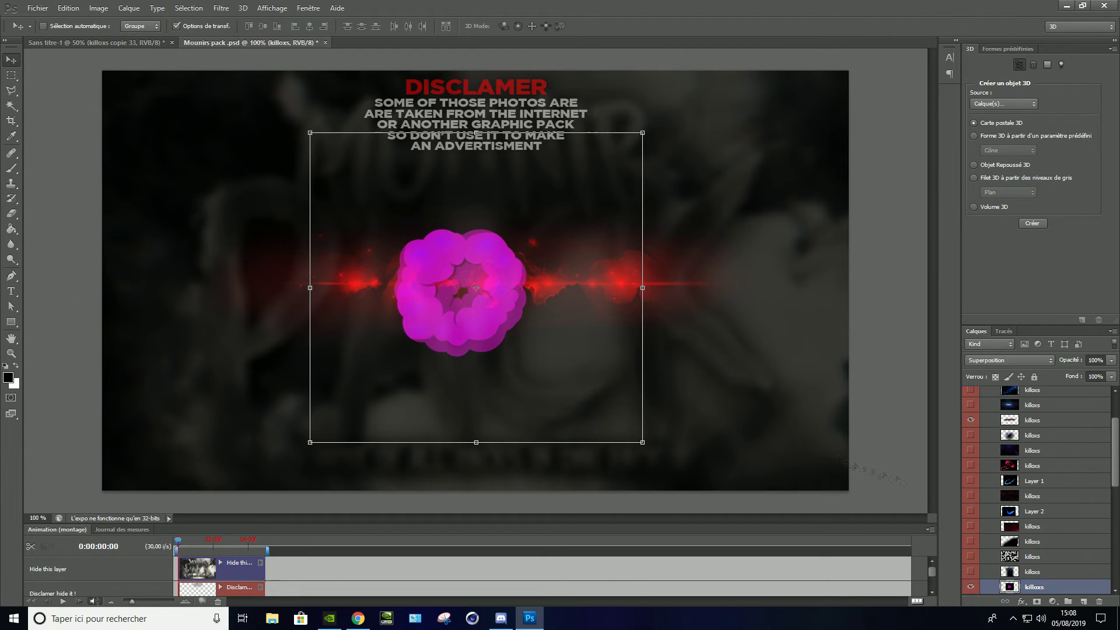
- Hide the splash and shift the blue lightning layer's Hue to about +91 for pink
click(972, 557)
drag(972, 557, 970, 407)
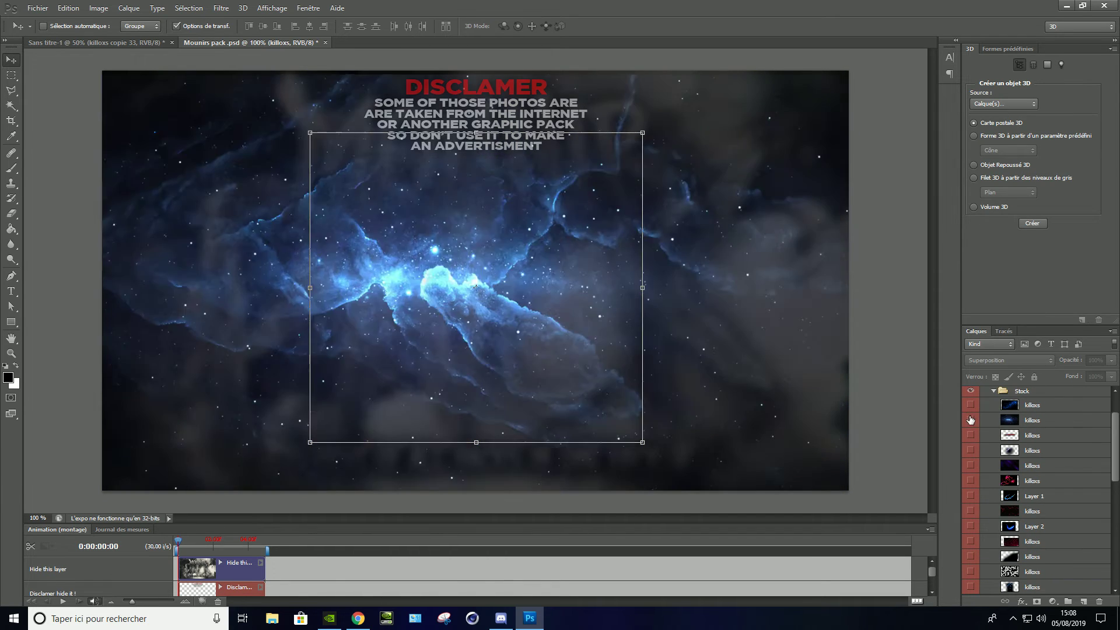
click(1044, 405)
key(ctrl+u)
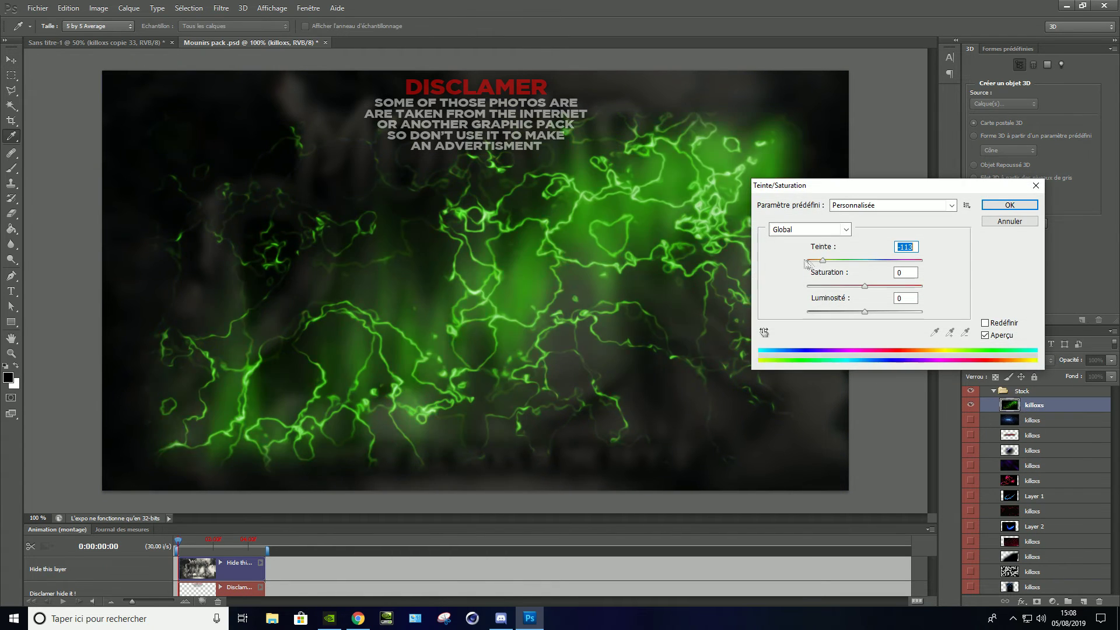
drag(828, 260, 904, 260)
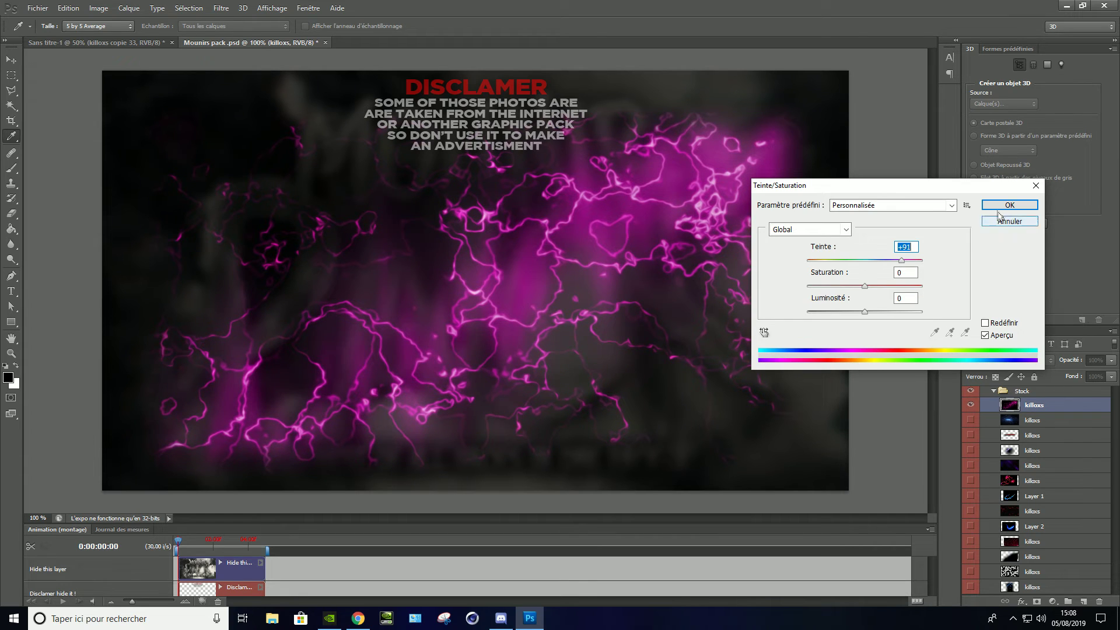
key(Return)
key(v)
click(665, 199)
- Duplicate the pink lightning into Sans titre-1 and position it over the left side
right_click(1036, 409)
click(1003, 47)
click(549, 220)
click(525, 250)
click(656, 185)
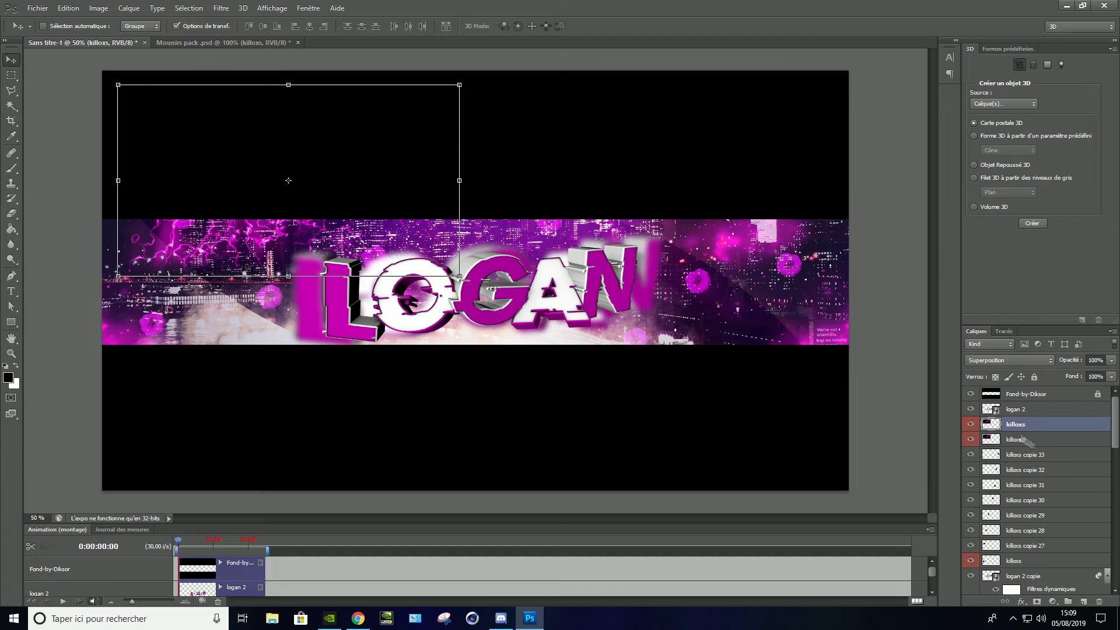
mouse_move(379, 249)
mouse_down()
mouse_move(580, 361)
mouse_move(512, 371)
mouse_up()
- Mirror a lightning copy horizontally across the banner's centre
key(ctrl+t)
right_click(532, 330)
click(576, 505)
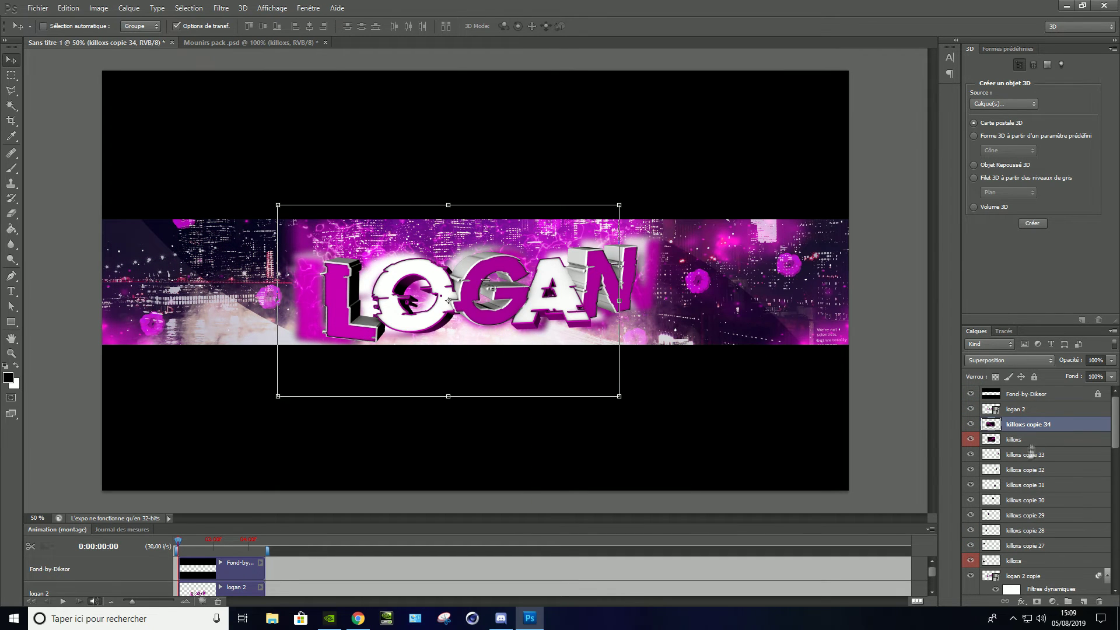
drag(1028, 408, 1018, 594)
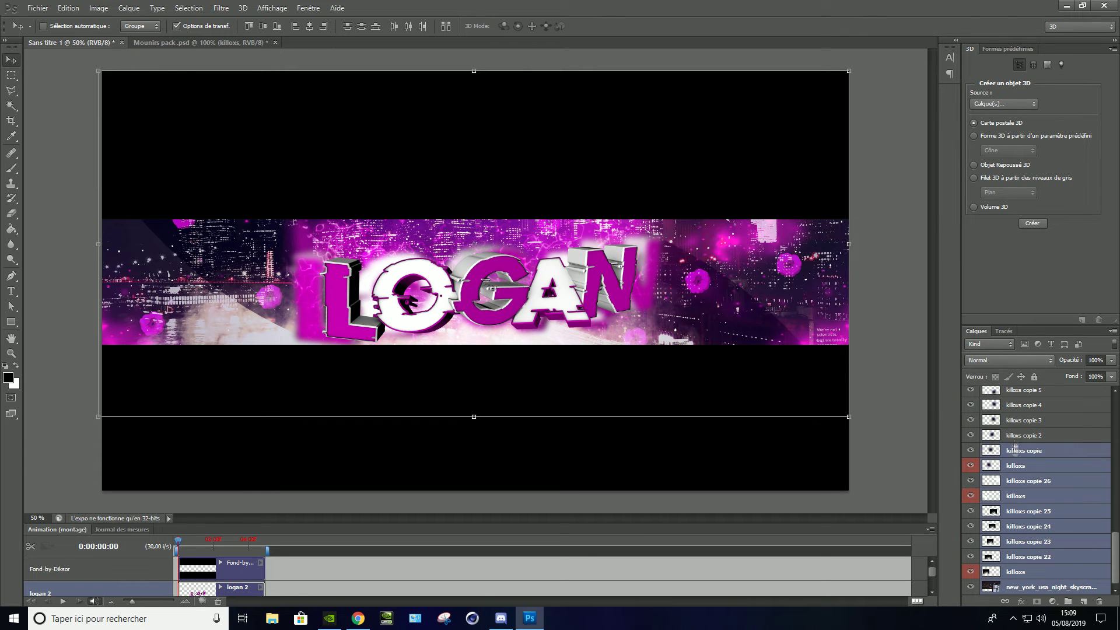
- Merge all visible banner layers into one and copy the banner strip onto new layers
drag(1010, 526, 1008, 481)
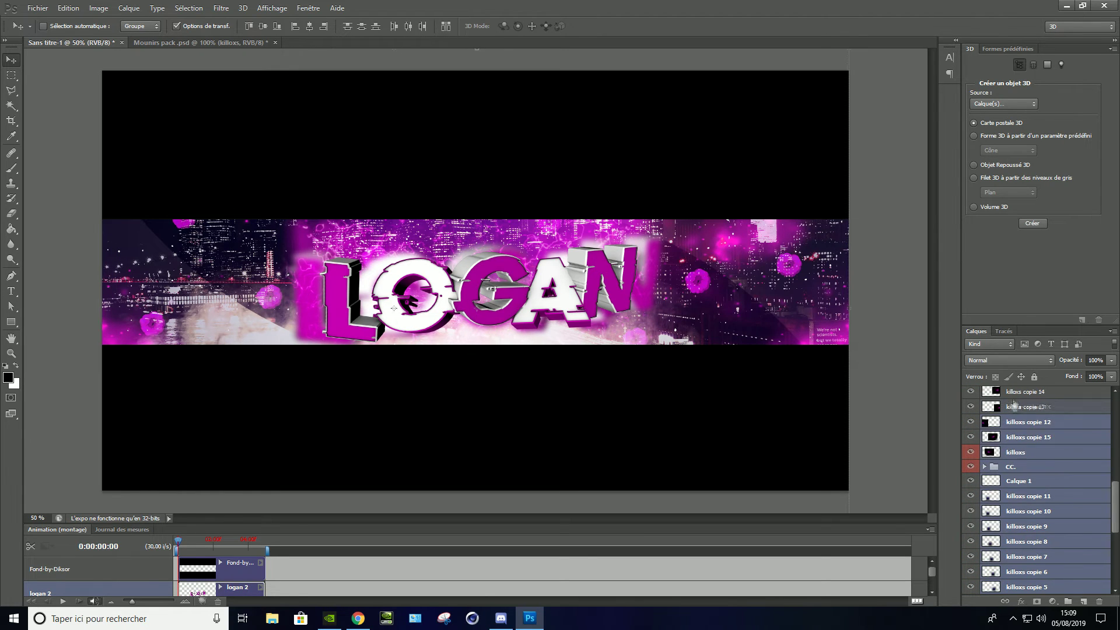
scroll(1021, 483, up, 5)
right_click(997, 433)
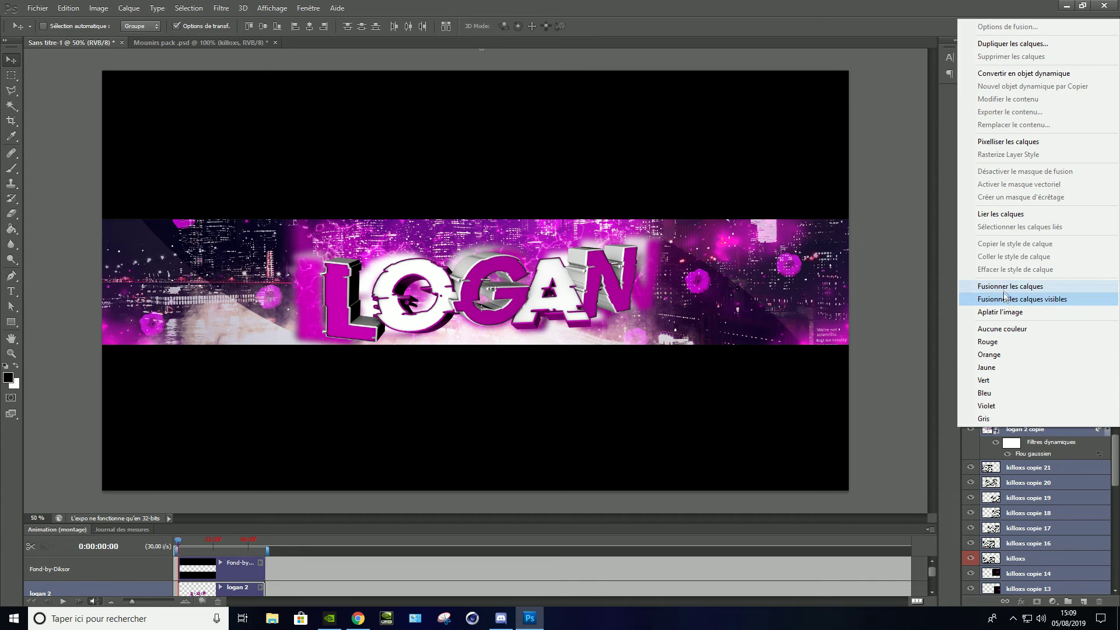
click(931, 392)
right_click(1021, 461)
click(1009, 312)
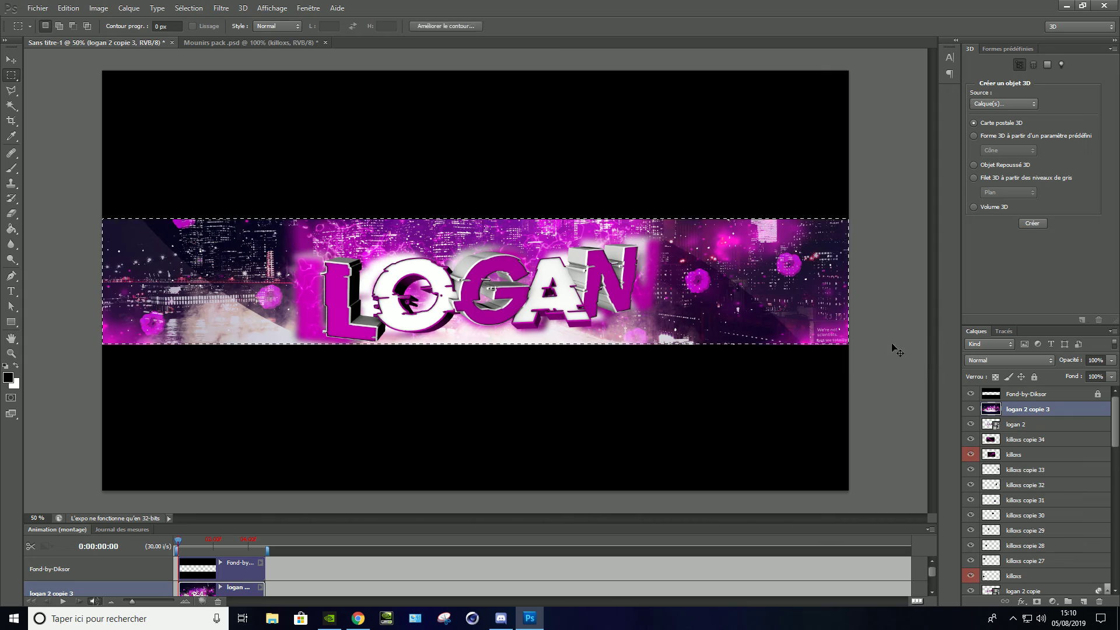
key(ctrl+j)
key(ctrl+j)
drag(1031, 415, 1016, 395)
- Move one banner copy to the top and stretch another down to the bottom edge
click(10, 58)
drag(476, 292, 476, 145)
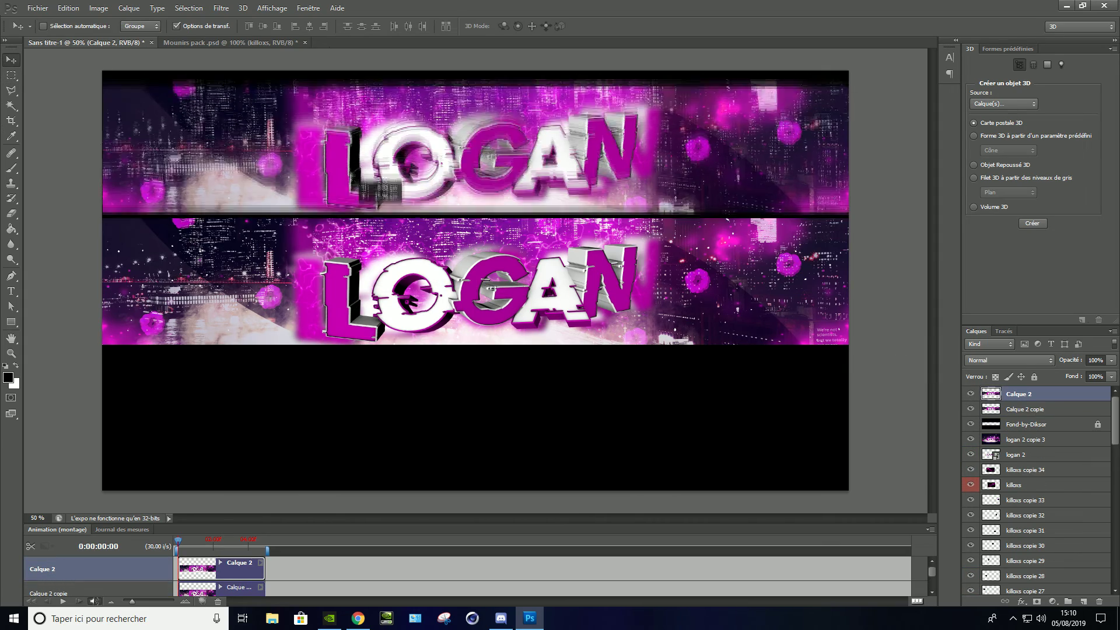
click(1025, 409)
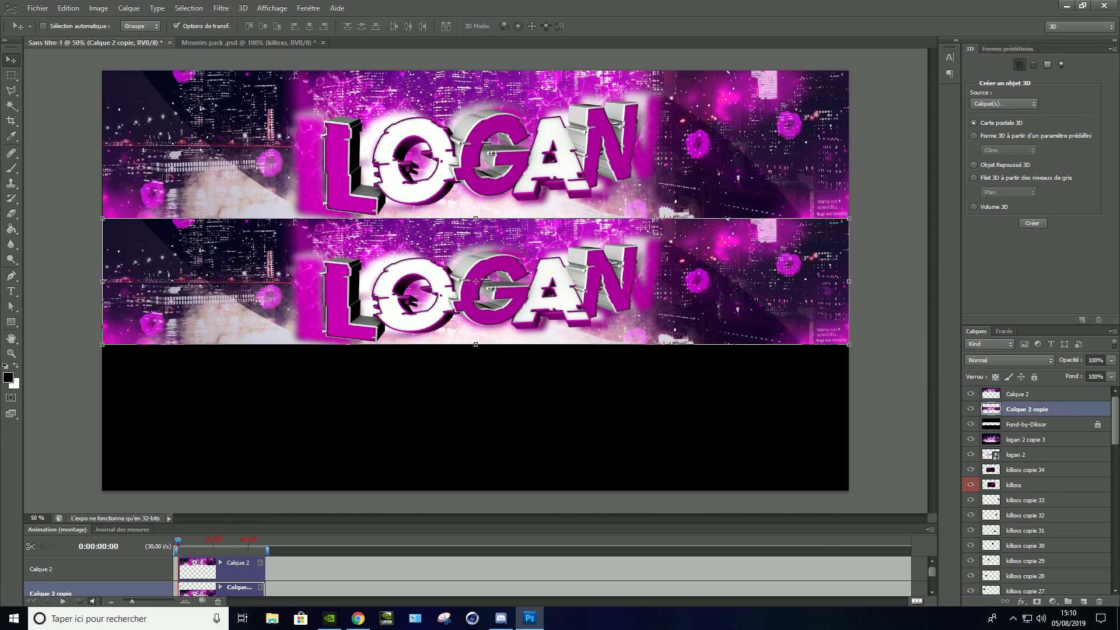
drag(476, 280, 476, 404)
key(ctrl+t)
drag(475, 468, 474, 497)
key(Return)
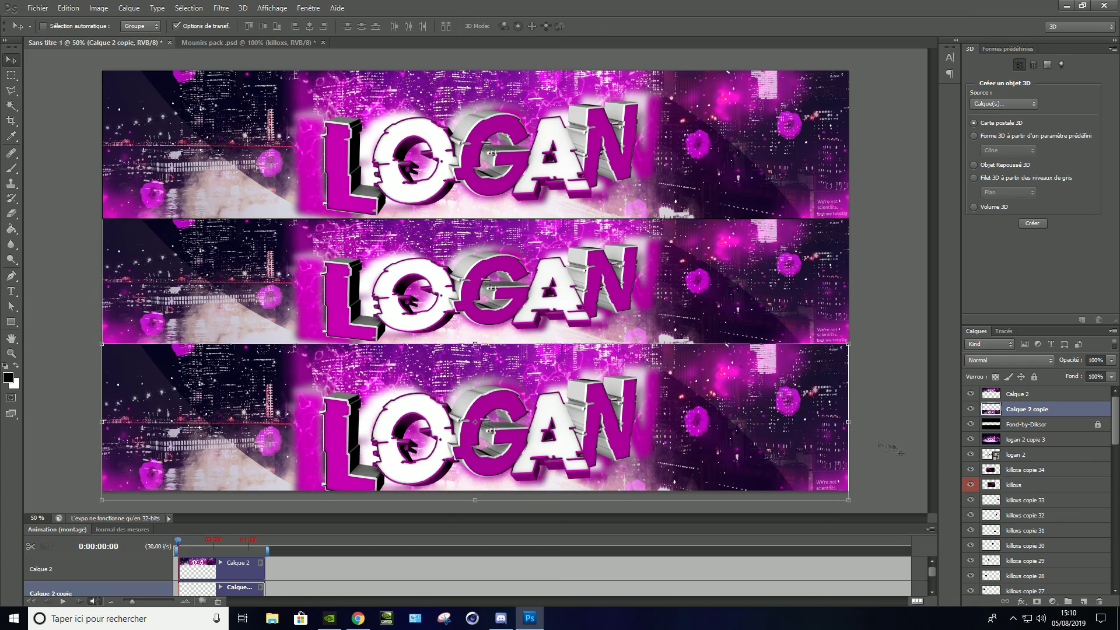
- Finalize the top copy's size and merge the two banner copies into one layer
click(1016, 394)
key(ctrl+t)
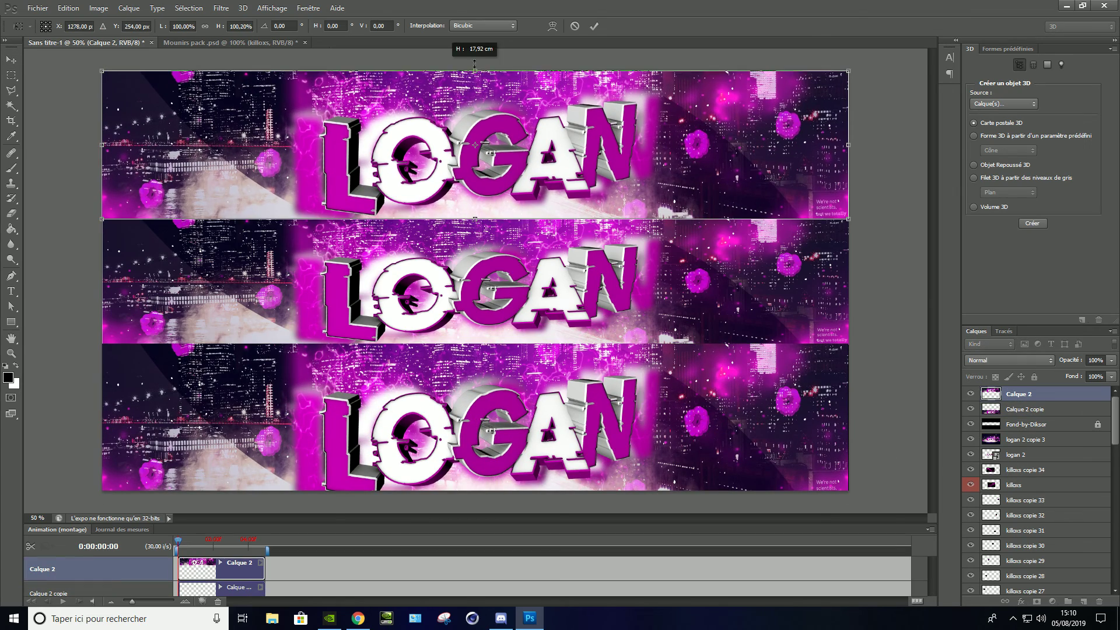
key(Return)
shift+click(1025, 409)
right_click(1018, 409)
click(1000, 318)
click(221, 7)
- Gaussian-blur the framing copies and save the banner as a PNG named 'logan'
click(38, 8)
click(53, 157)
click(683, 331)
click(554, 470)
double_click(633, 160)
text(logan)
key(Return)
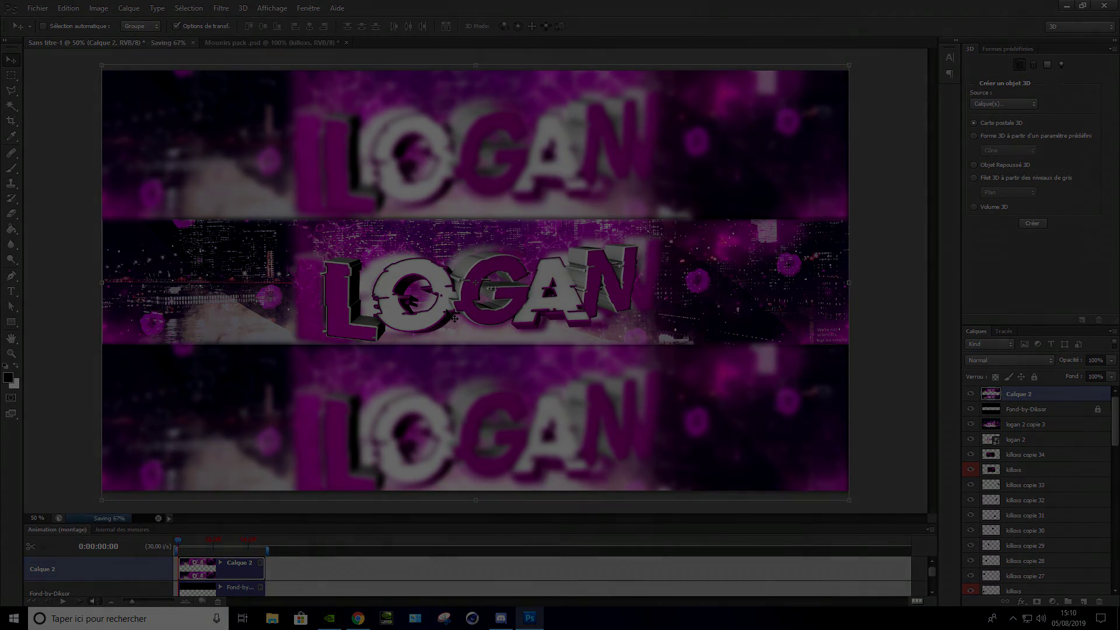